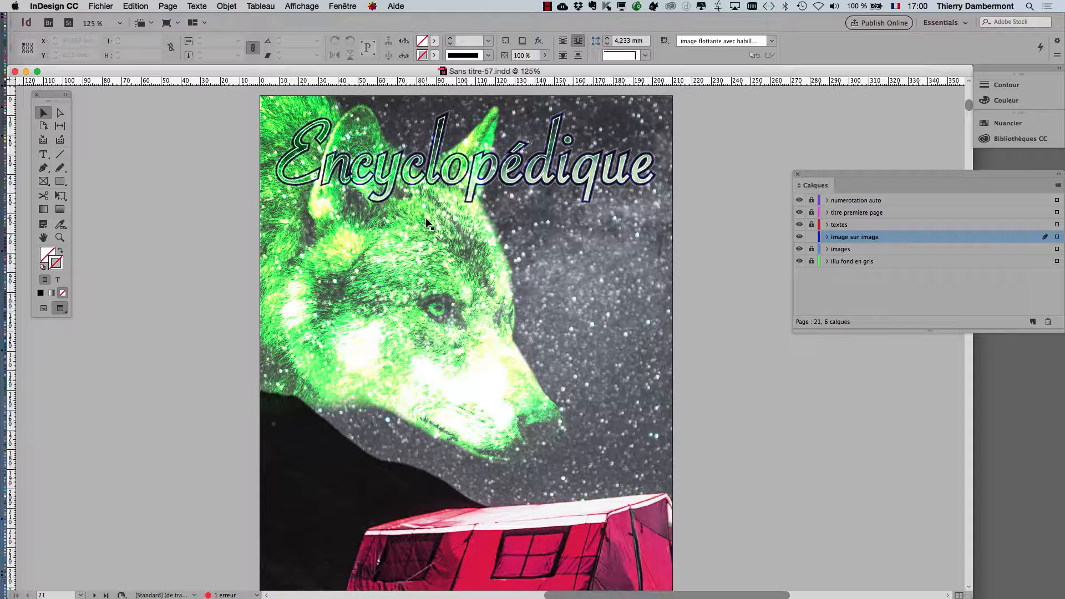
# Set the document's transparency blend space to CMYK (Espace CMJN du document) and look at the wolf cover
pyautogui.click(147, 4)
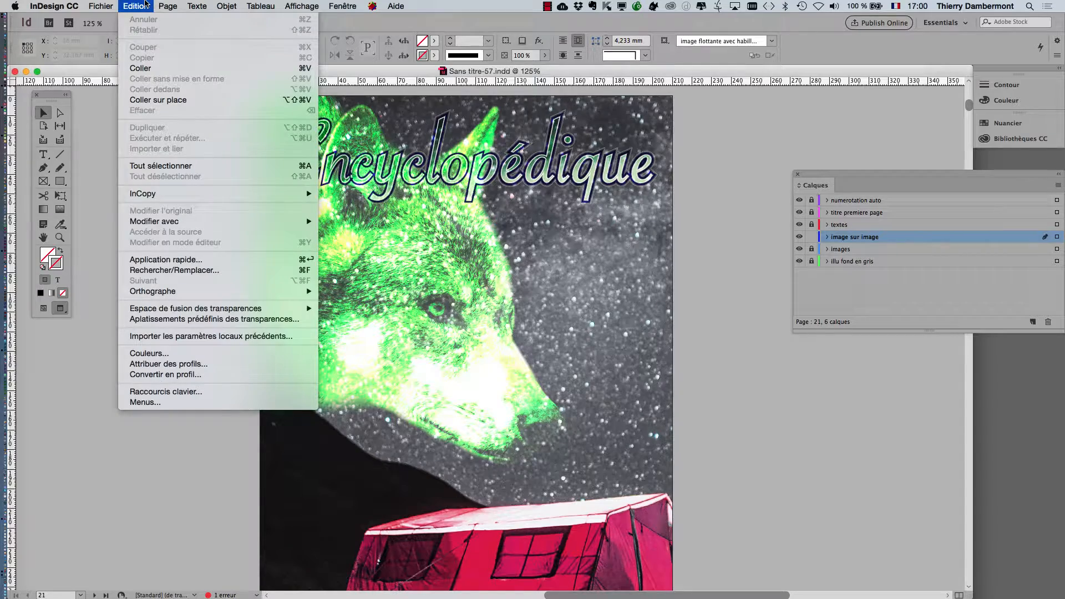
pyautogui.moveTo(156, 314)
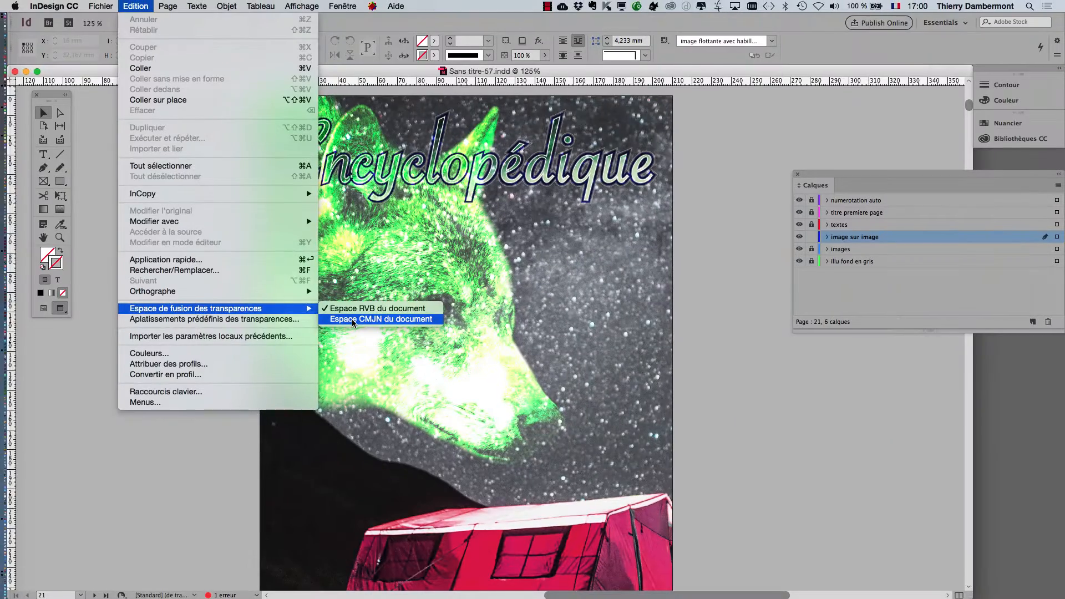
pyautogui.click(308, 316)
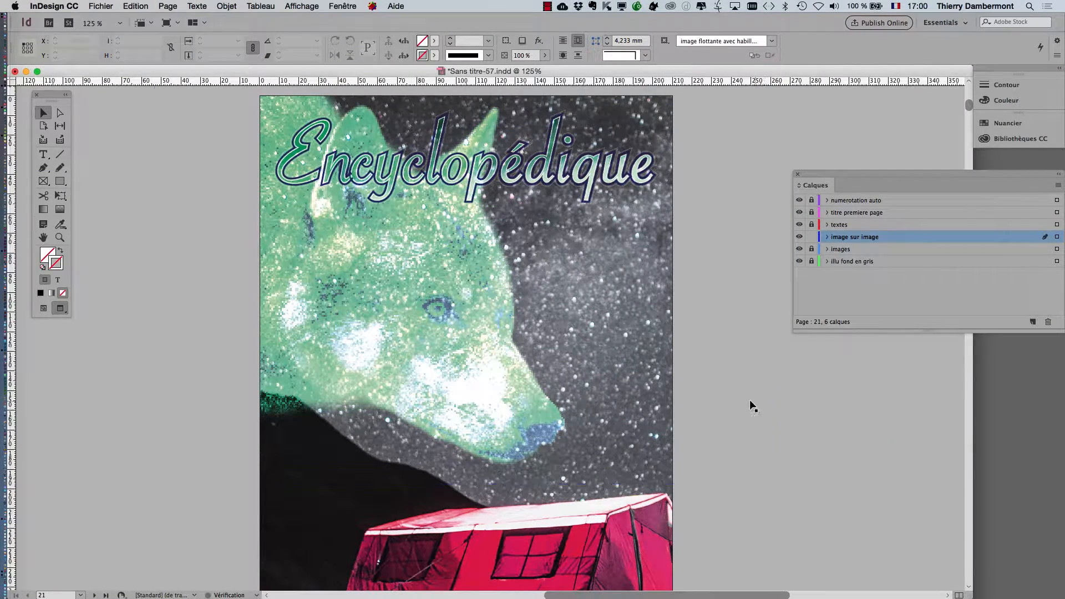
pyautogui.scroll(-1, 769, 404)
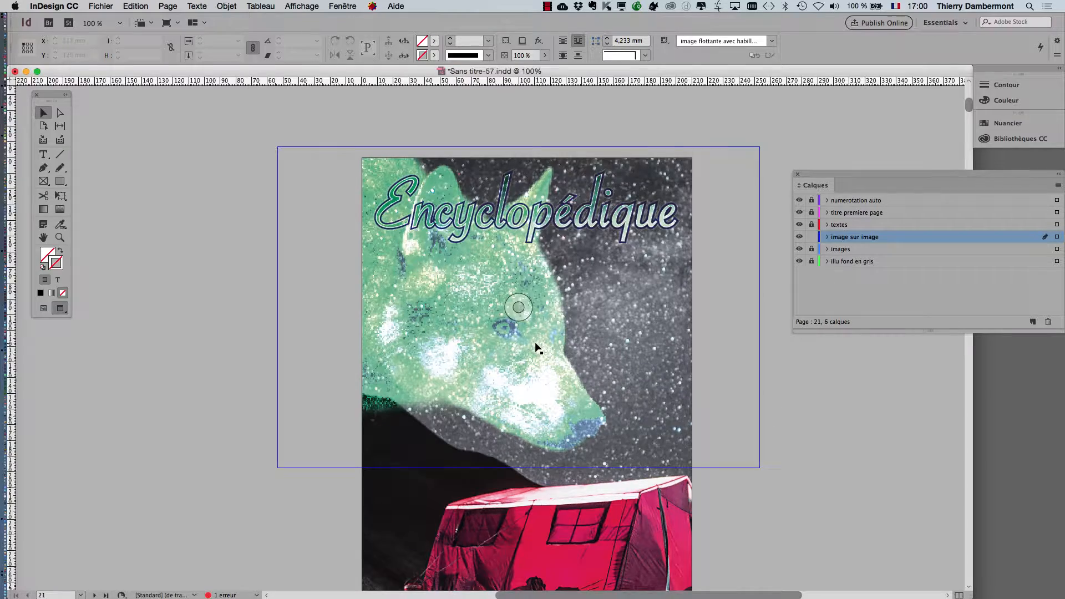
pyautogui.scroll(1, 535, 345)
# Set the document's display performance to high quality (Affichage de qualité supérieure)
pyautogui.click(302, 6)
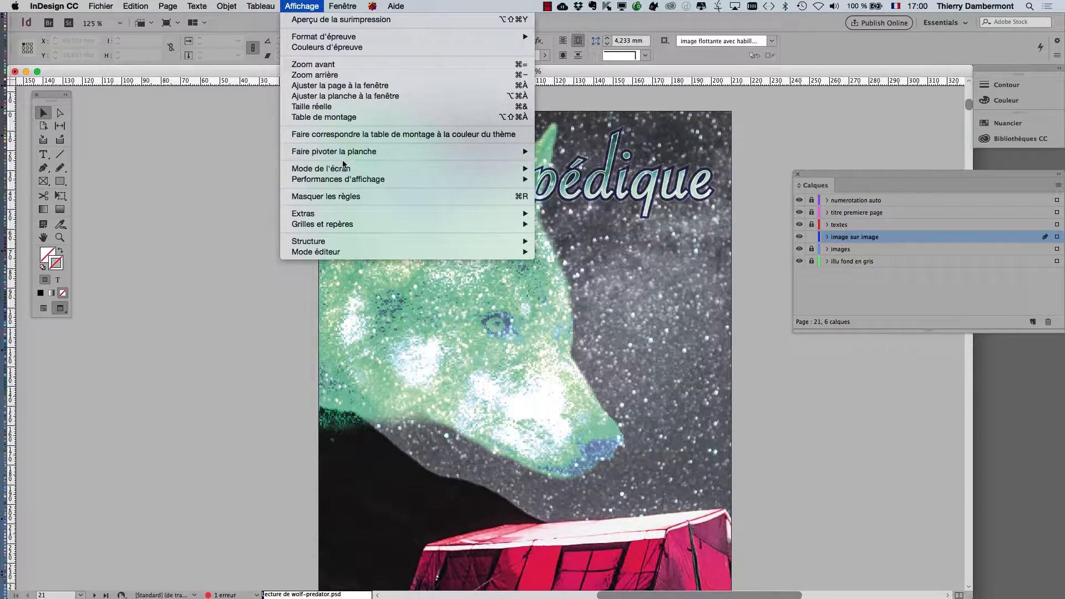
pyautogui.moveTo(389, 179)
pyautogui.click(580, 190)
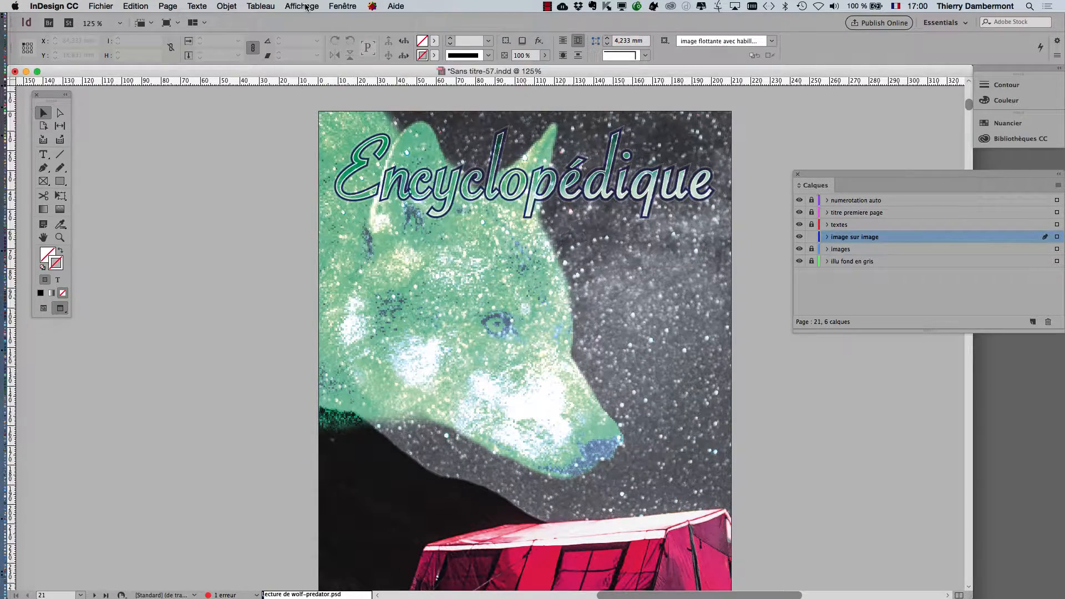
pyautogui.click(515, 298)
pyautogui.click(302, 6)
pyautogui.moveTo(368, 183)
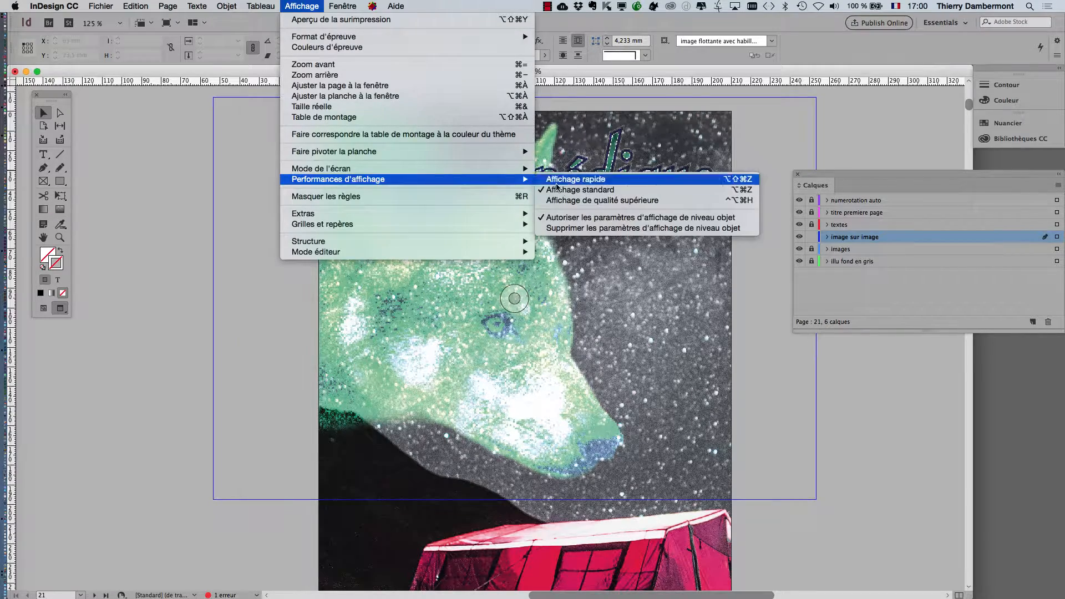
pyautogui.click(566, 201)
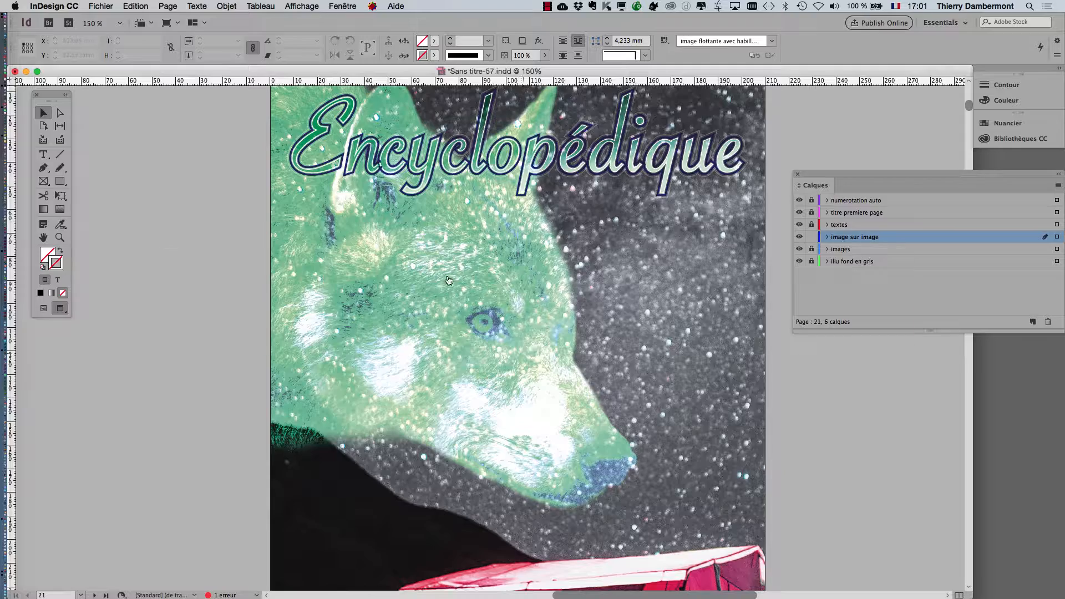
# Switch to Photoshop to compare the original green wolf image, and return to InDesign
pyautogui.press('super+Tab')
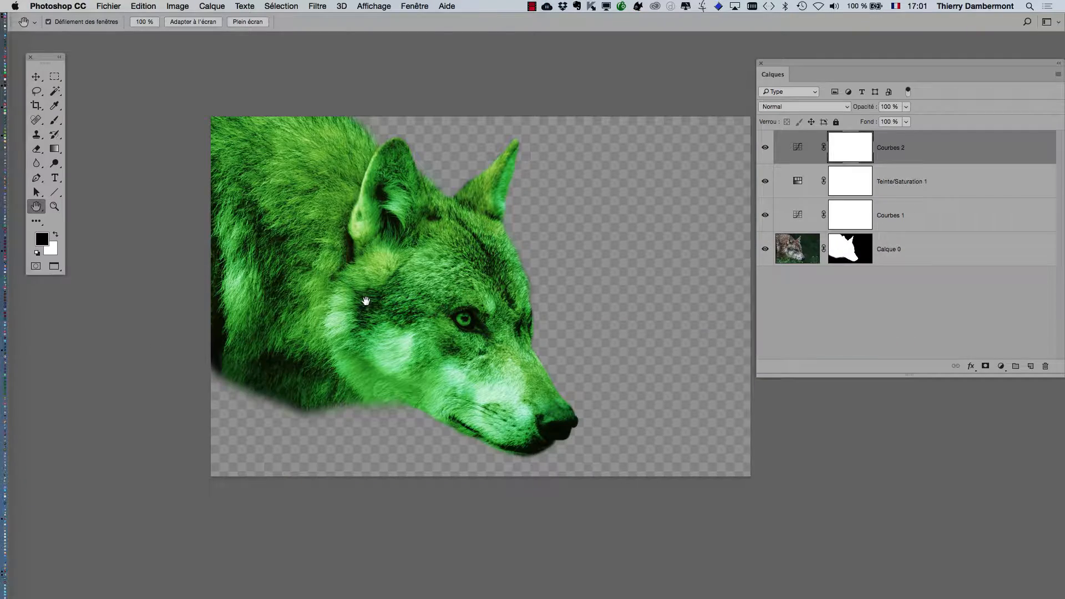
pyautogui.press('super+Tab')
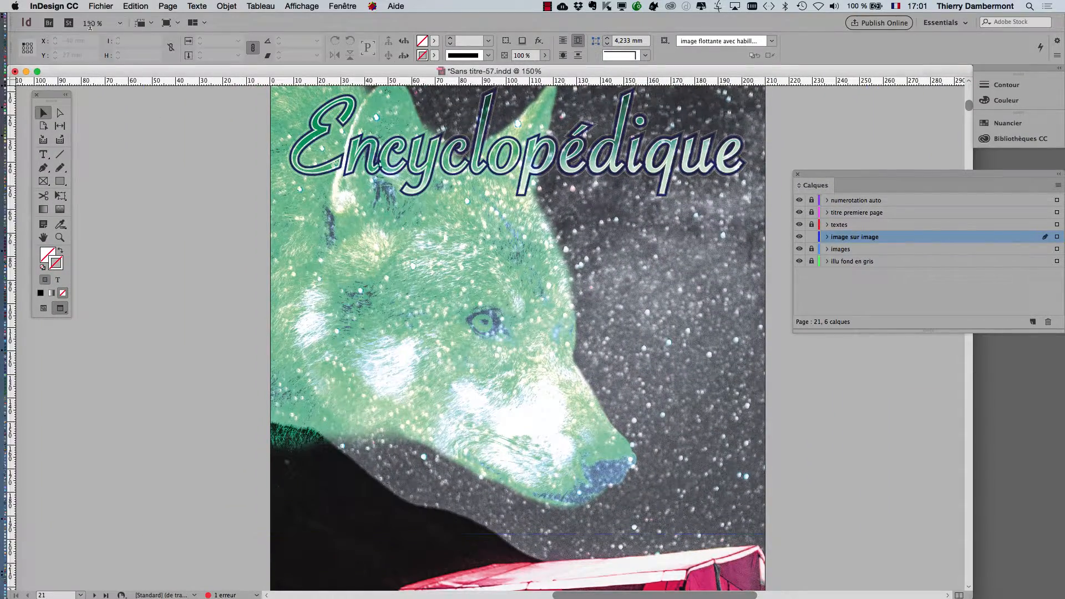
# Set the transparency blend space to RGB (Espace RVB du document) and inspect the fur around the wolf's eye
pyautogui.click(109, 4)
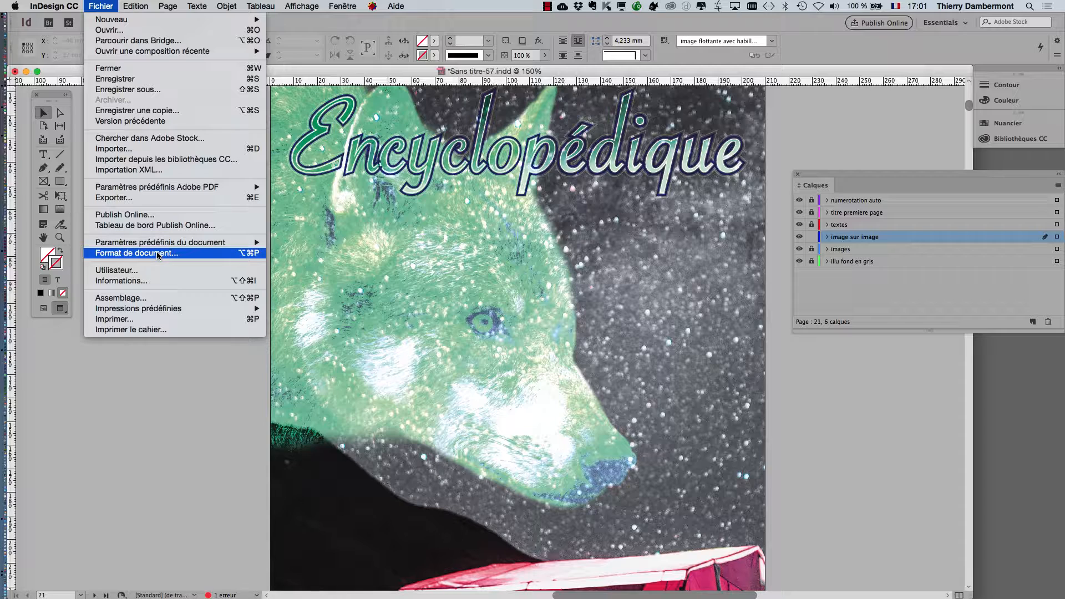
pyautogui.moveTo(160, 246)
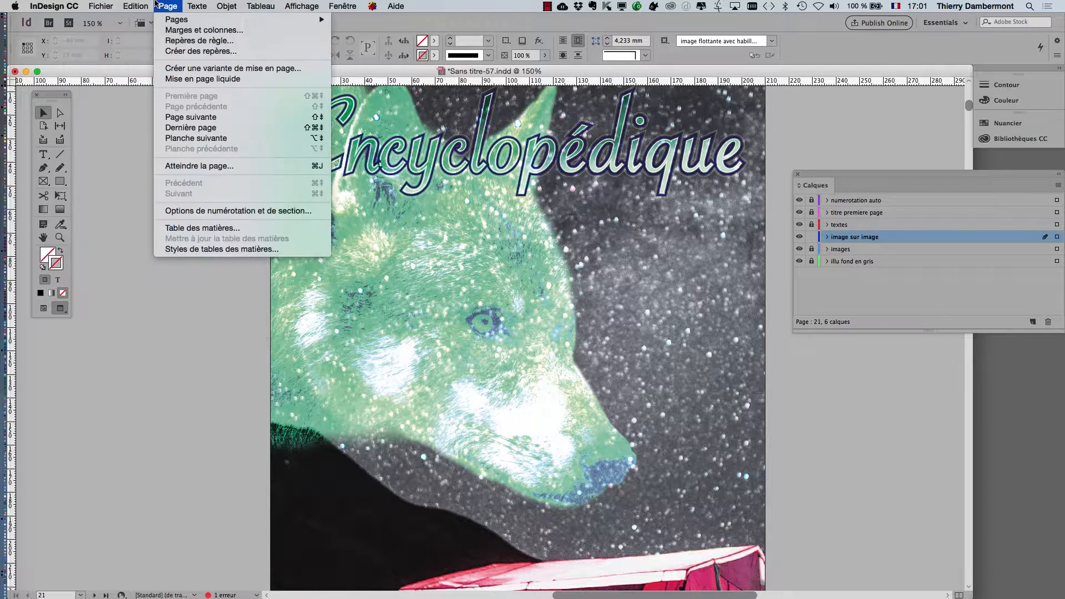
pyautogui.moveTo(136, 6)
pyautogui.moveTo(189, 309)
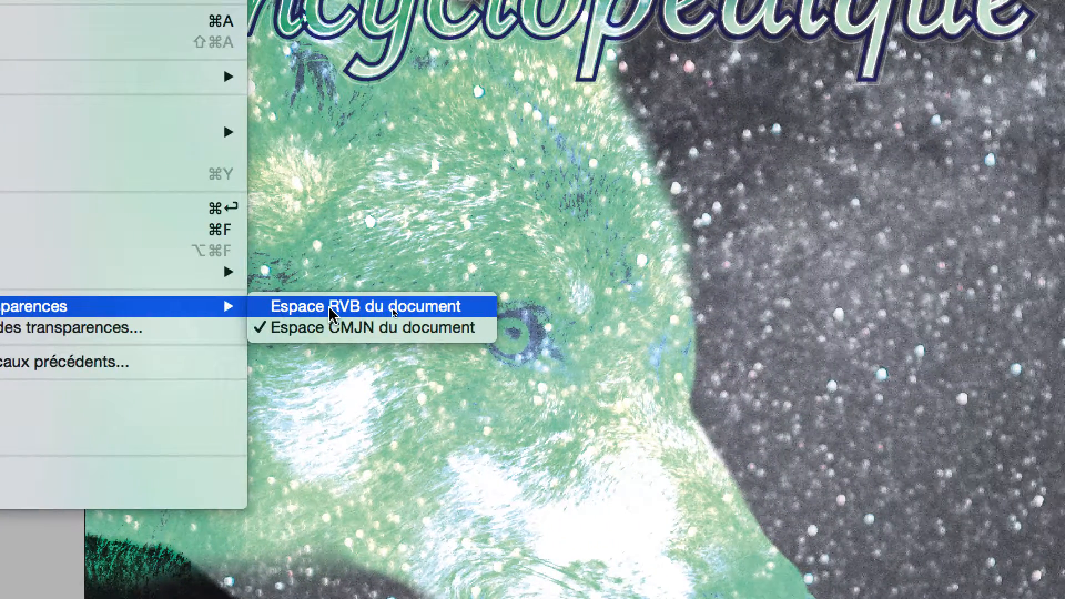
pyautogui.click(599, 319)
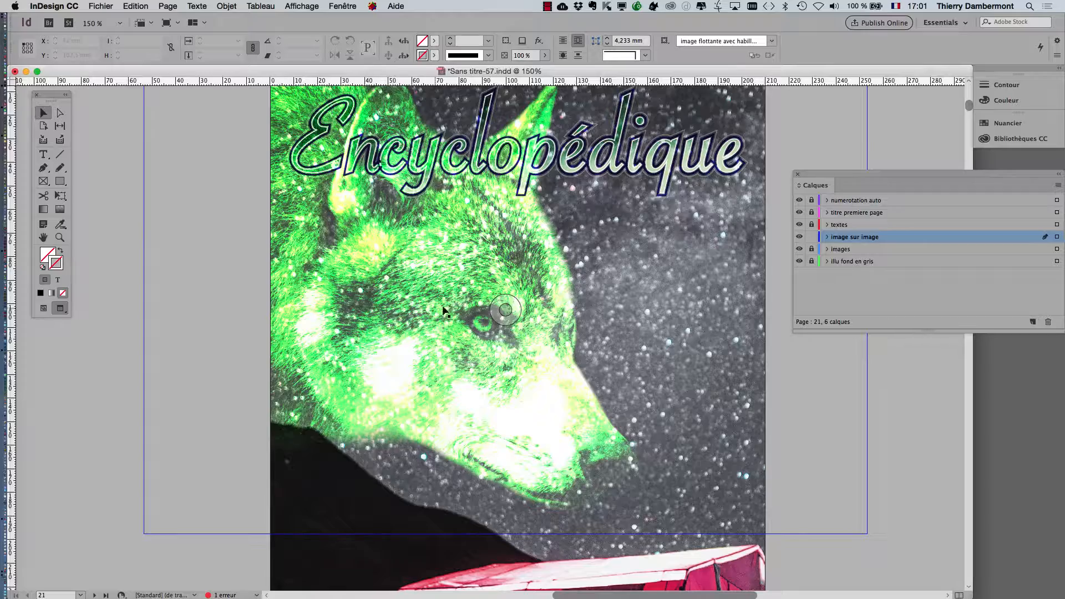
pyautogui.scroll(4, 476, 305)
pyautogui.scroll(1, 476, 306)
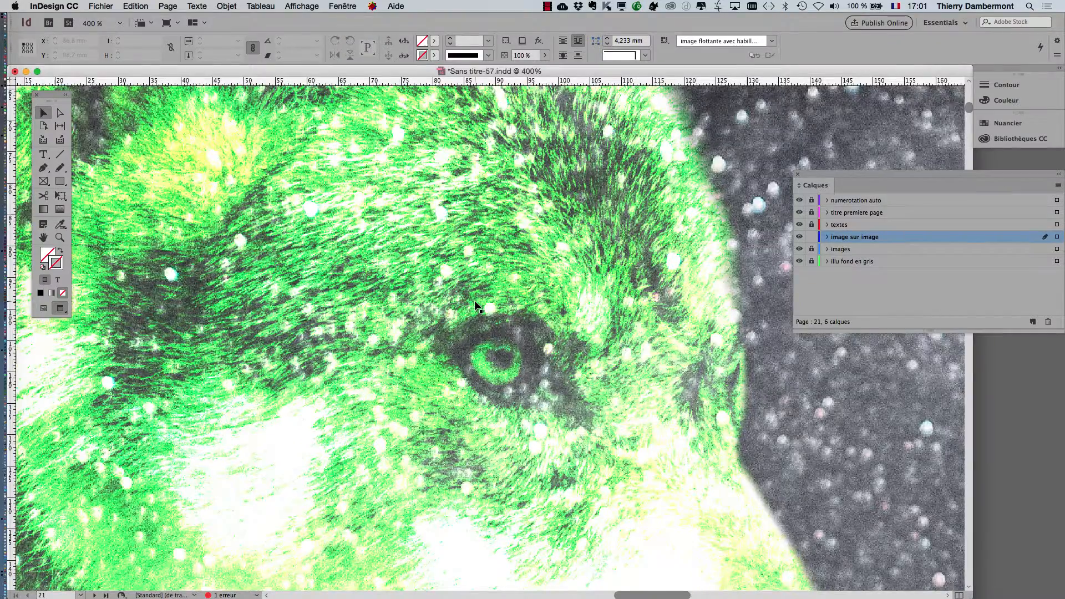
pyautogui.scroll(-3, 476, 306)
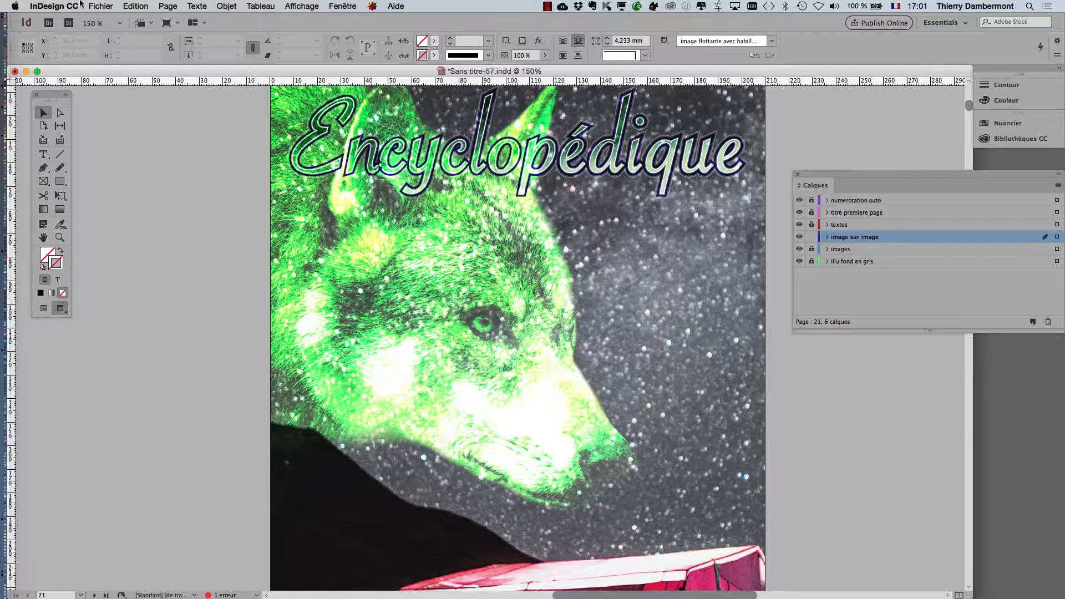
# Change the transparency blend space to Espace CMJN du document to compare the wolf's colours
pyautogui.click(134, 6)
pyautogui.moveTo(203, 309)
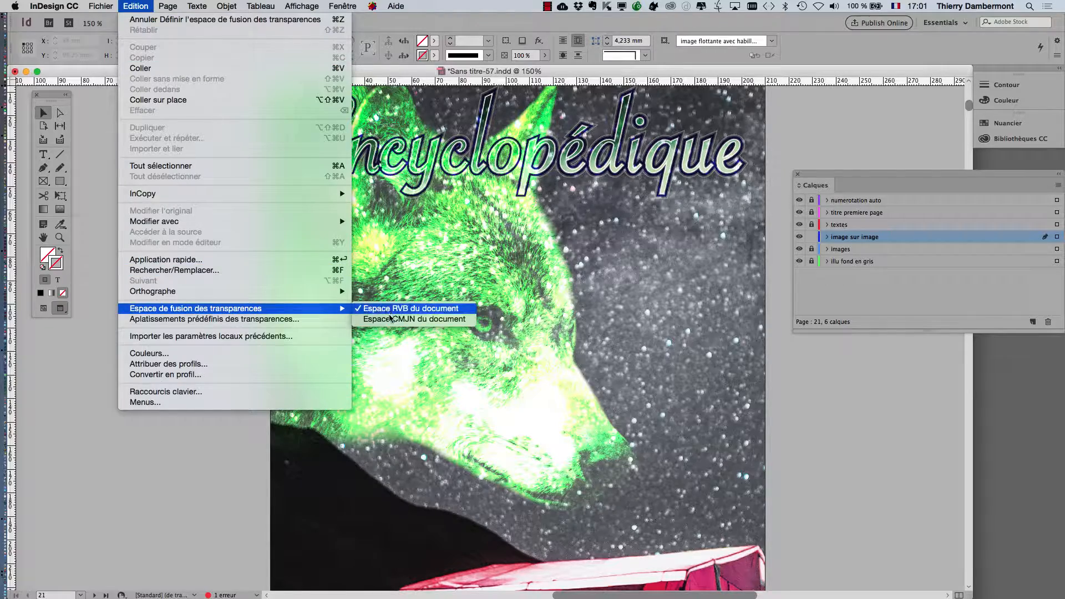
pyautogui.click(390, 314)
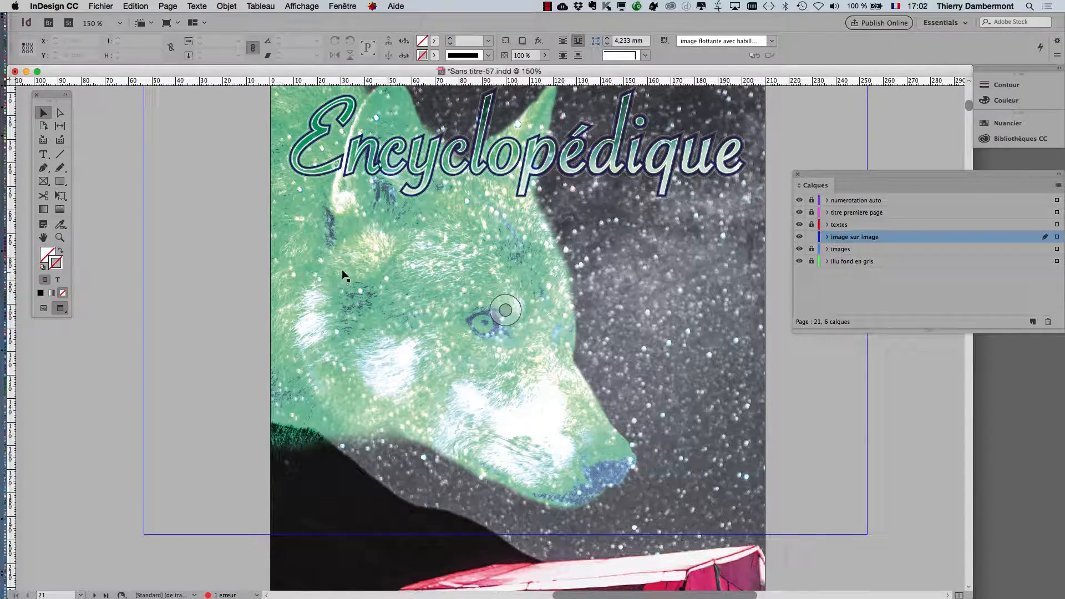
# Restore the transparency blend space to Espace RVB du document and view the whole wolf
pyautogui.click(135, 6)
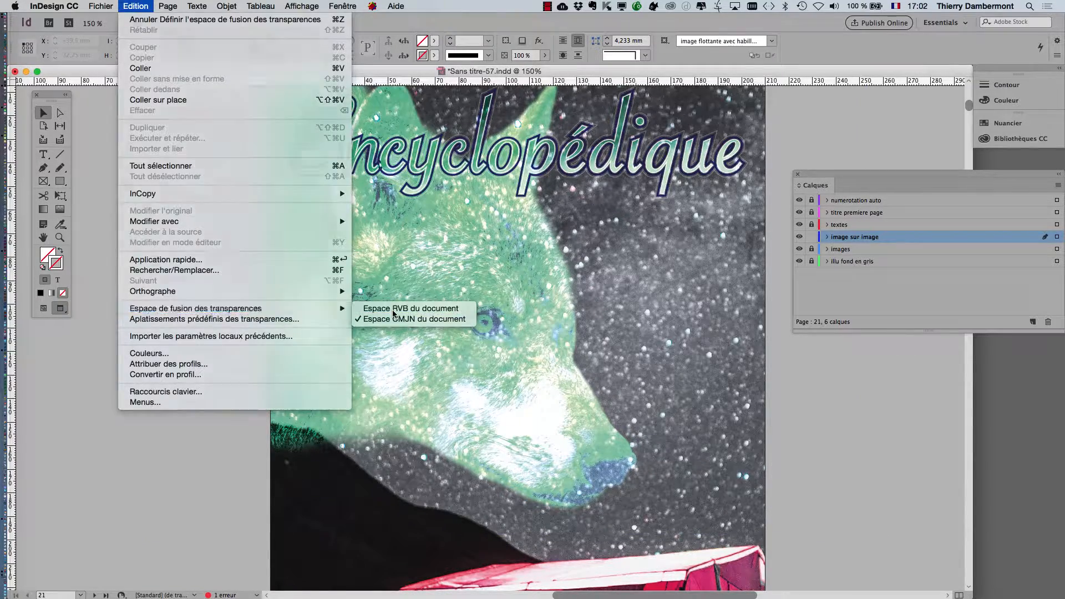
pyautogui.click(394, 308)
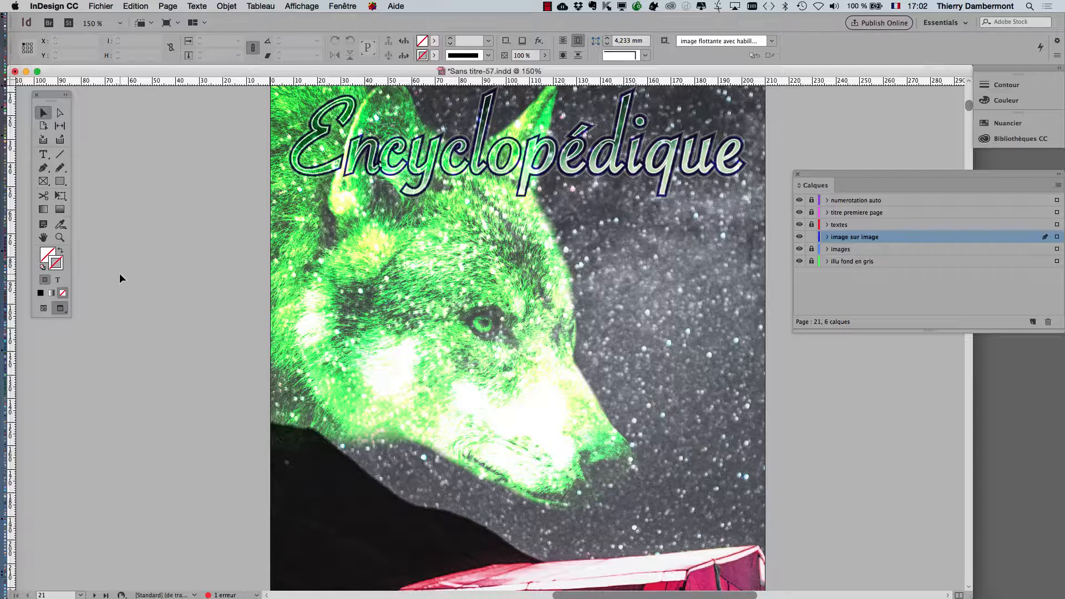
pyautogui.scroll(-1, 874, 399)
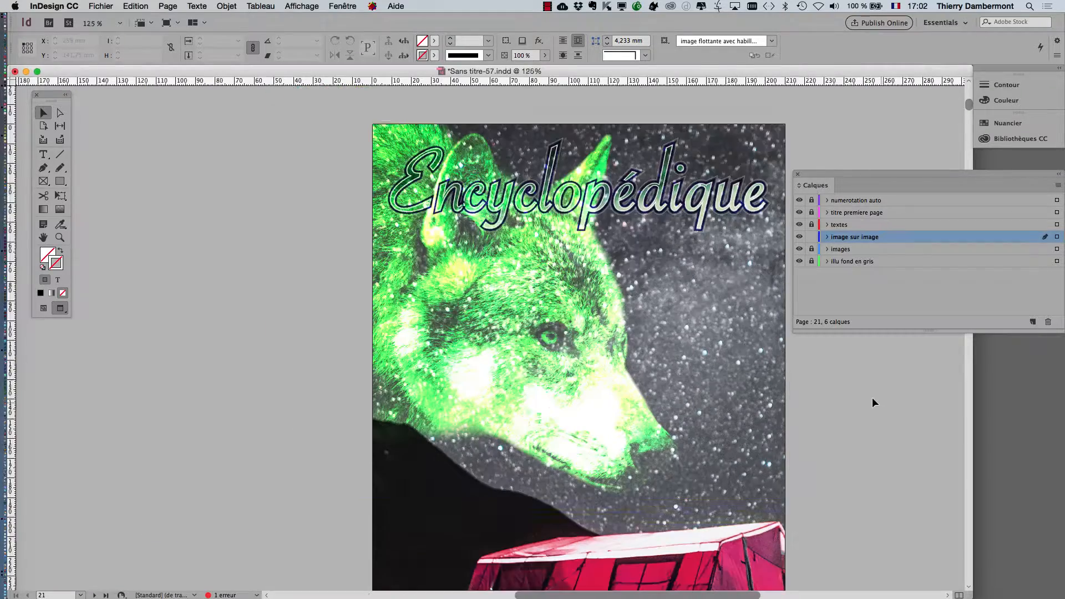
# Lock the "image sur image" layer and make the unlocked "textes" layer active
pyautogui.moveTo(731, 336); pyautogui.dragTo(585, 252)
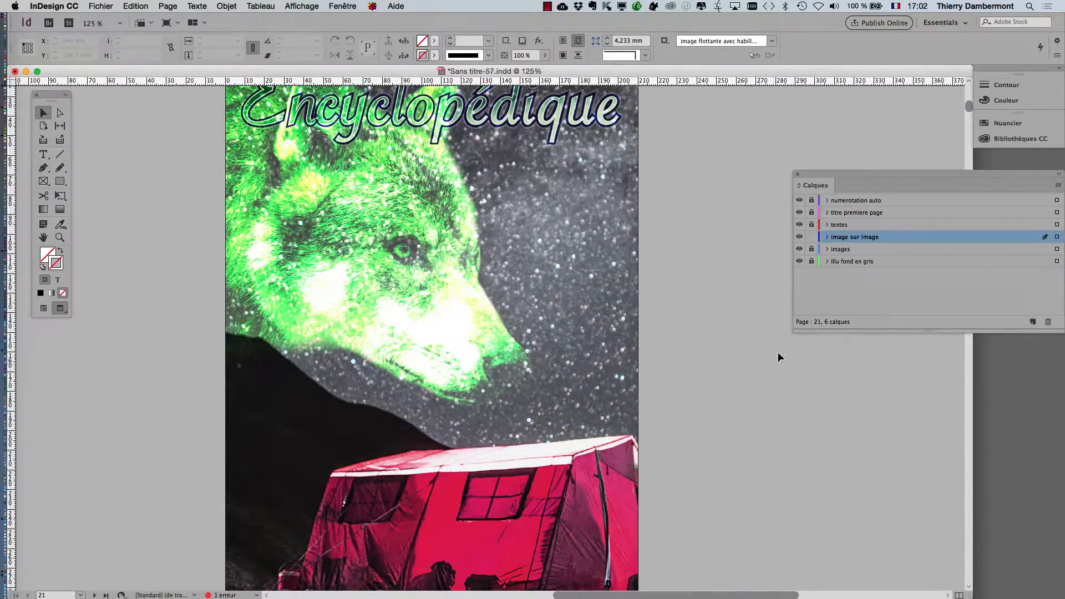
pyautogui.moveTo(826, 174); pyautogui.dragTo(697, 173)
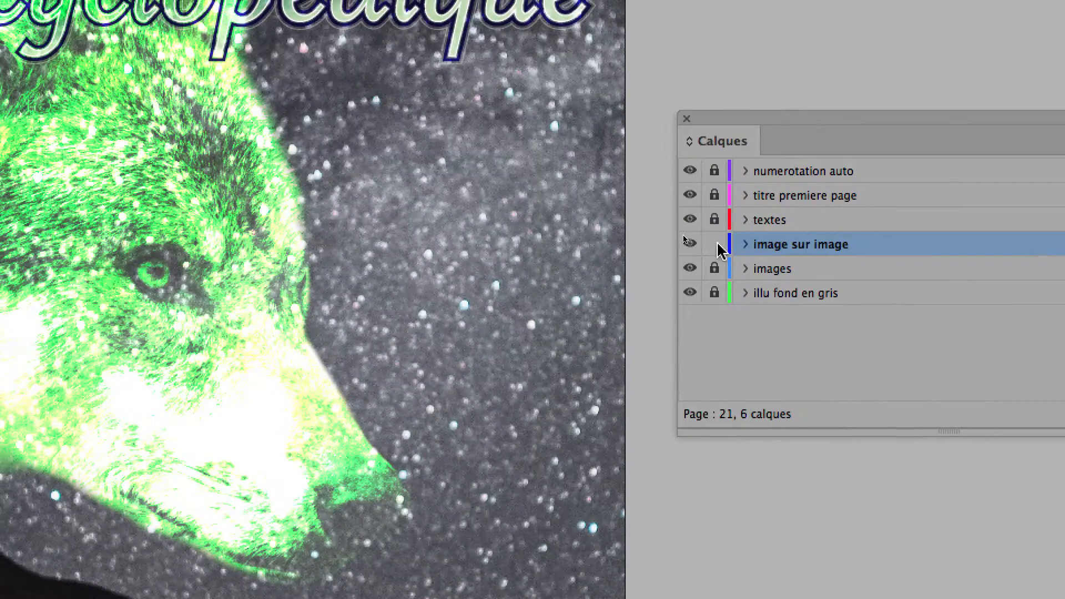
pyautogui.click(715, 244)
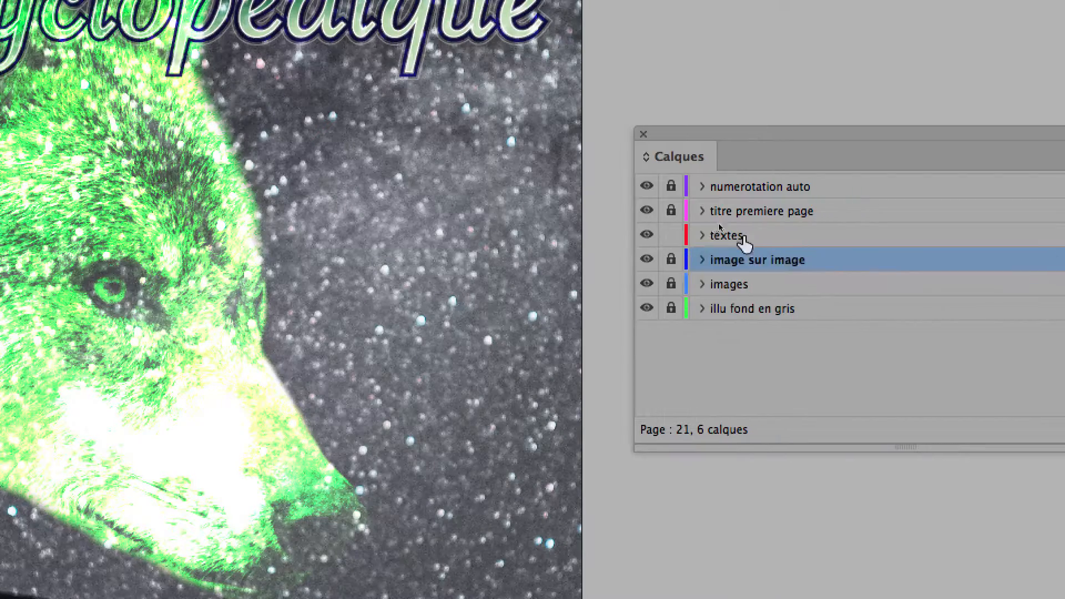
pyautogui.click(788, 236)
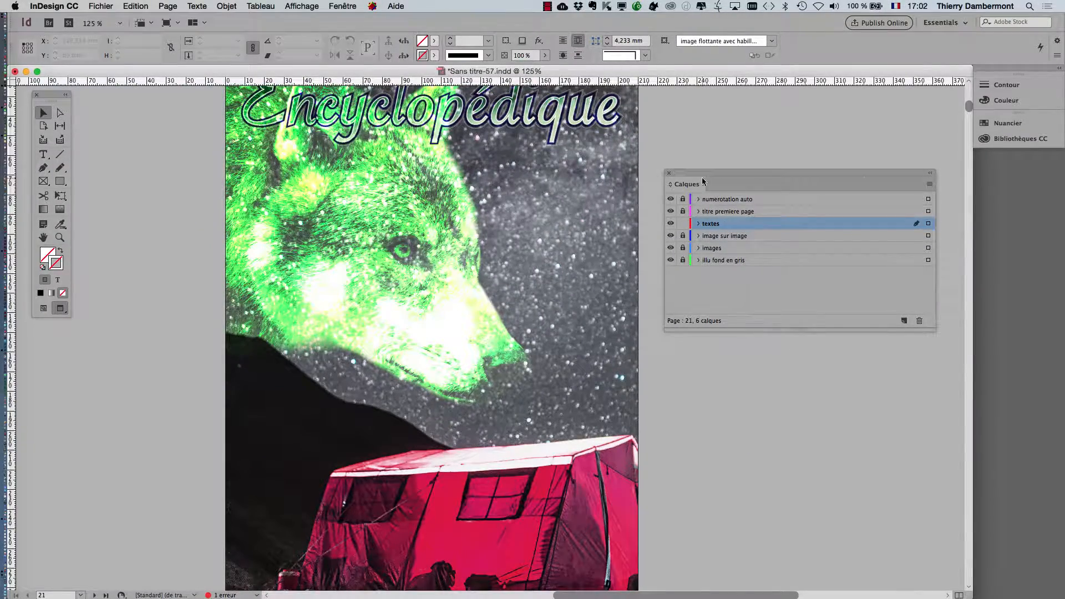
# Move the layers list out of the way and show an enlarged Pages panel beside the cover
pyautogui.moveTo(851, 190); pyautogui.dragTo(230, 393)
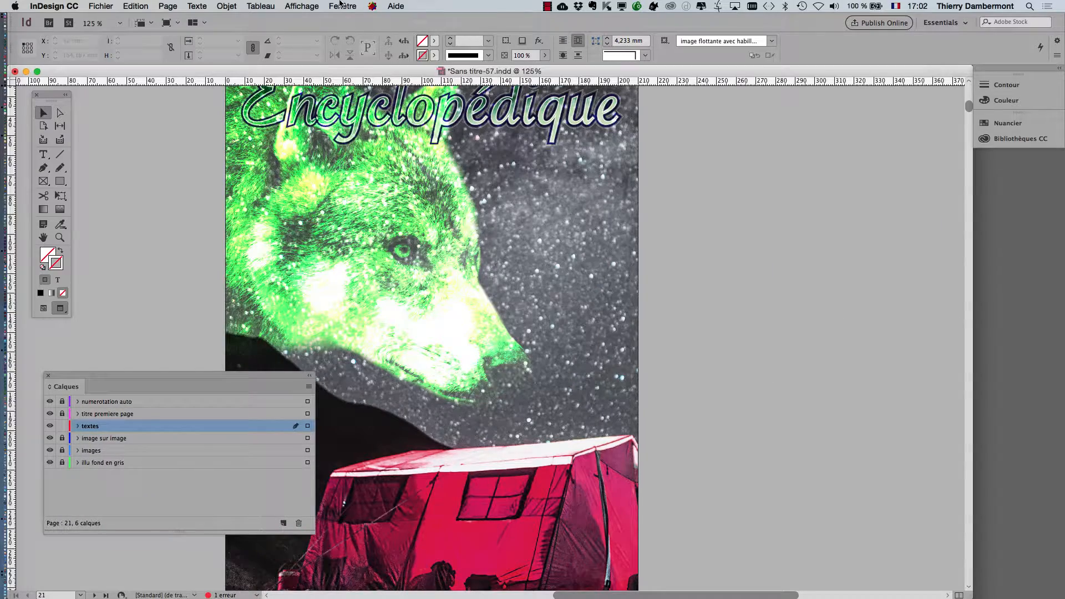
pyautogui.click(342, 6)
pyautogui.click(367, 227)
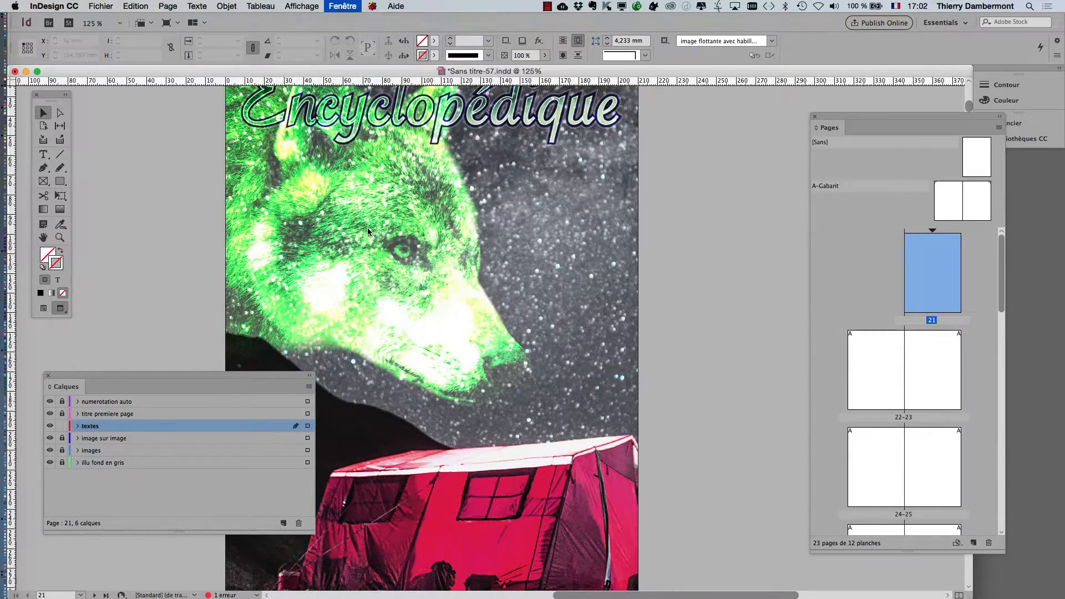
pyautogui.moveTo(851, 115); pyautogui.dragTo(719, 76)
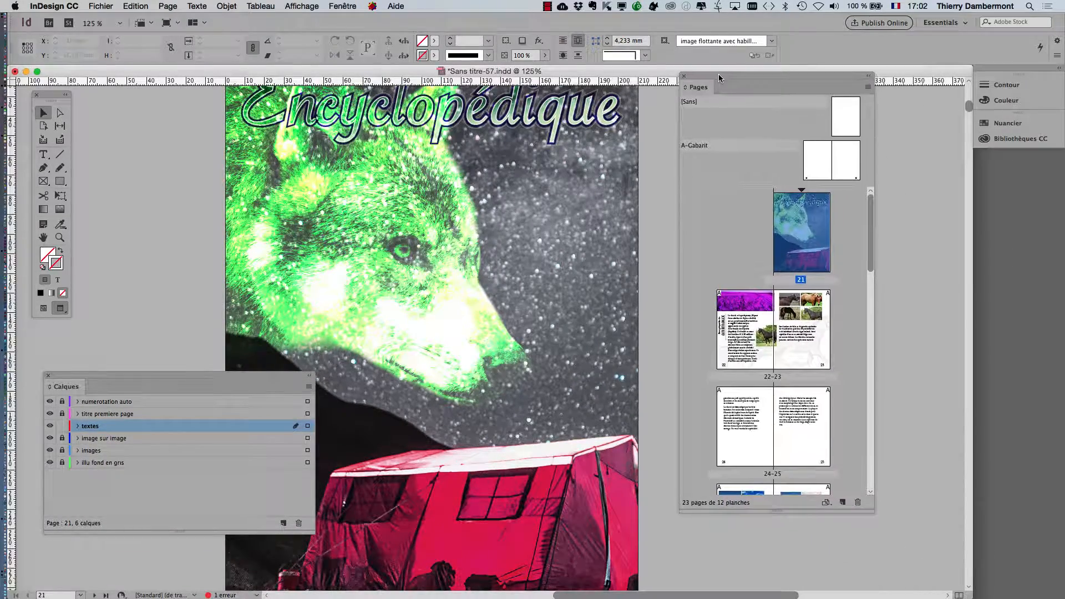
pyautogui.moveTo(869, 508); pyautogui.dragTo(927, 581)
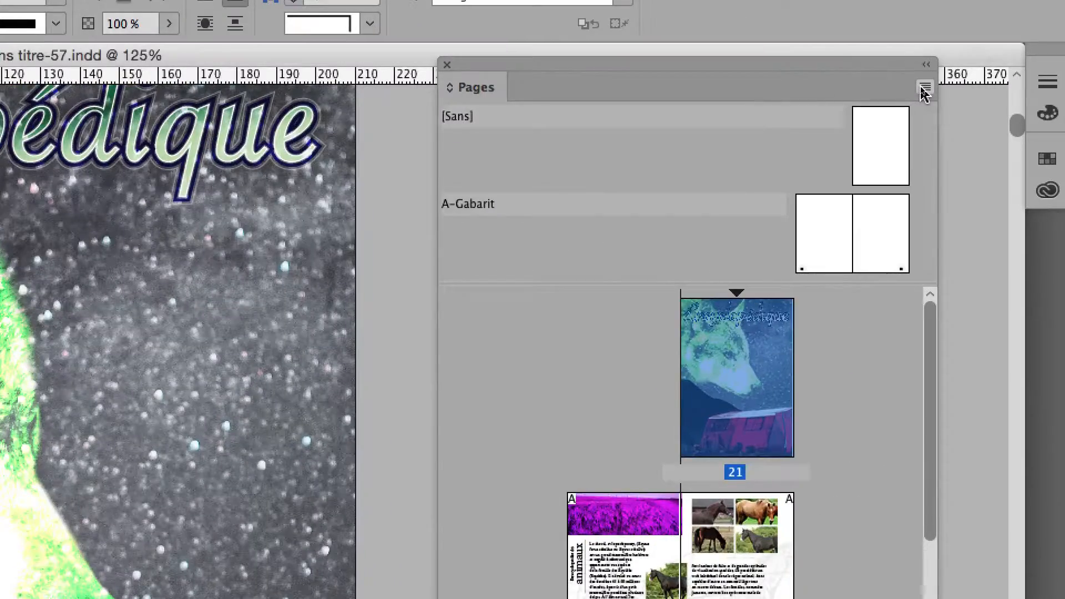
pyautogui.click(924, 88)
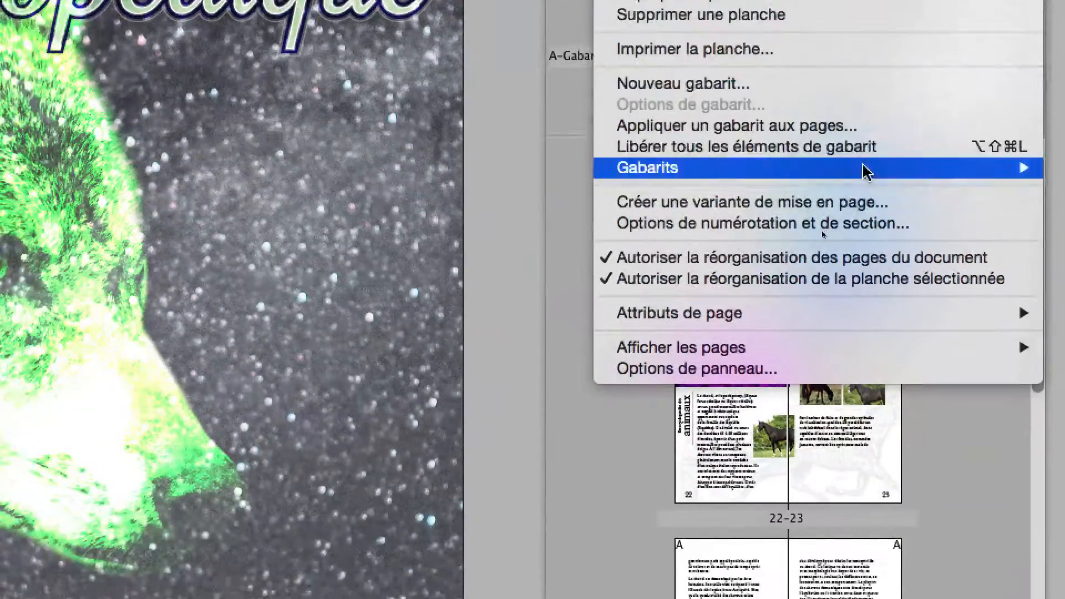
pyautogui.moveTo(694, 474)
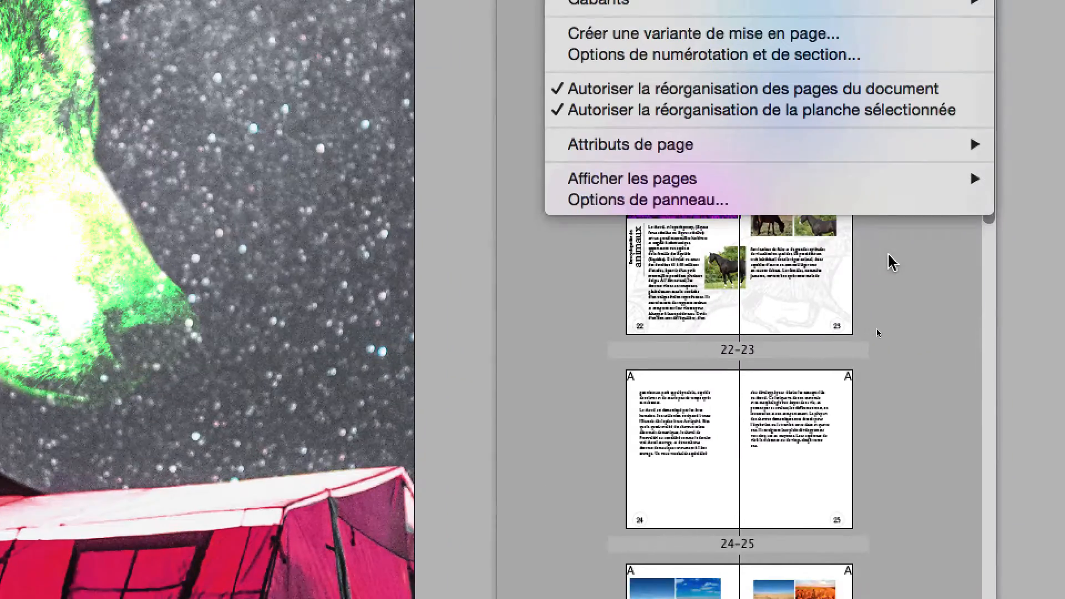
pyautogui.click(950, 332)
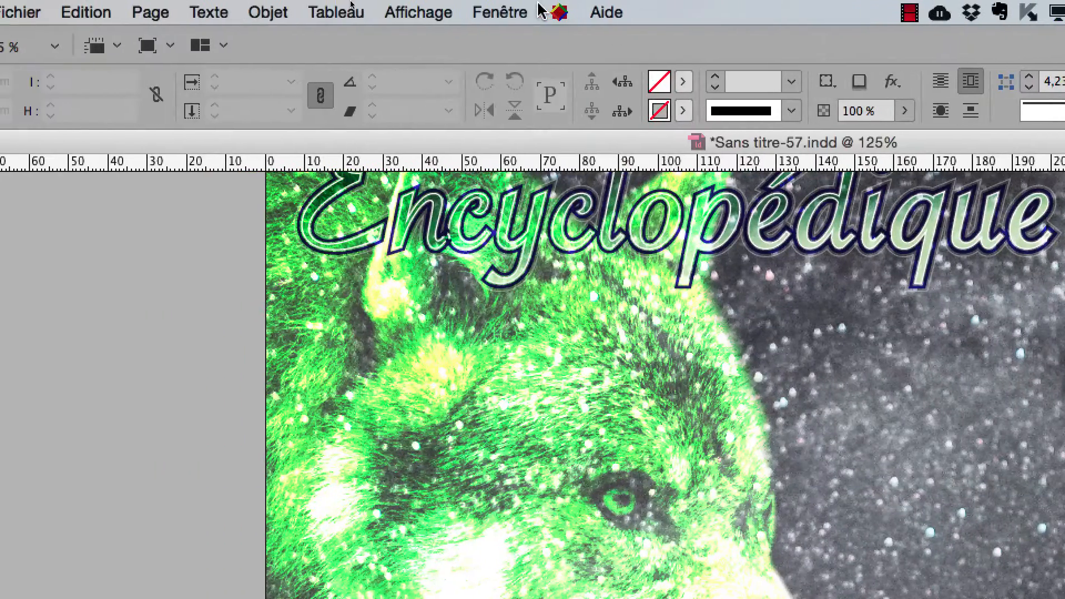
pyautogui.click(403, 13)
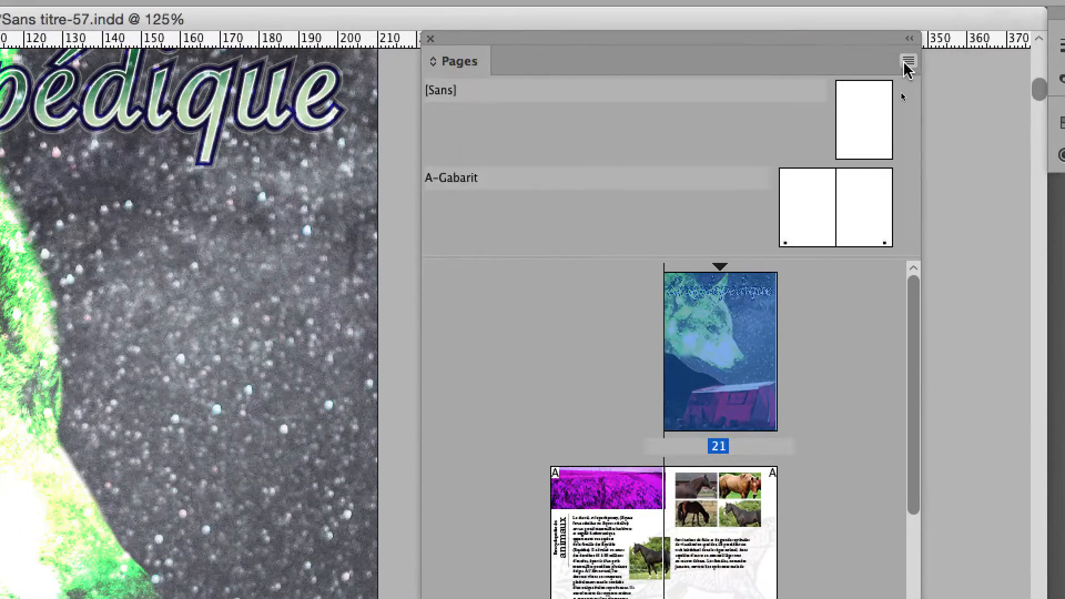
# In the Pages panel options, choose Jumbo for the page thumbnails and Très grande for the master thumbnails, and accept them
pyautogui.click(1012, 0)
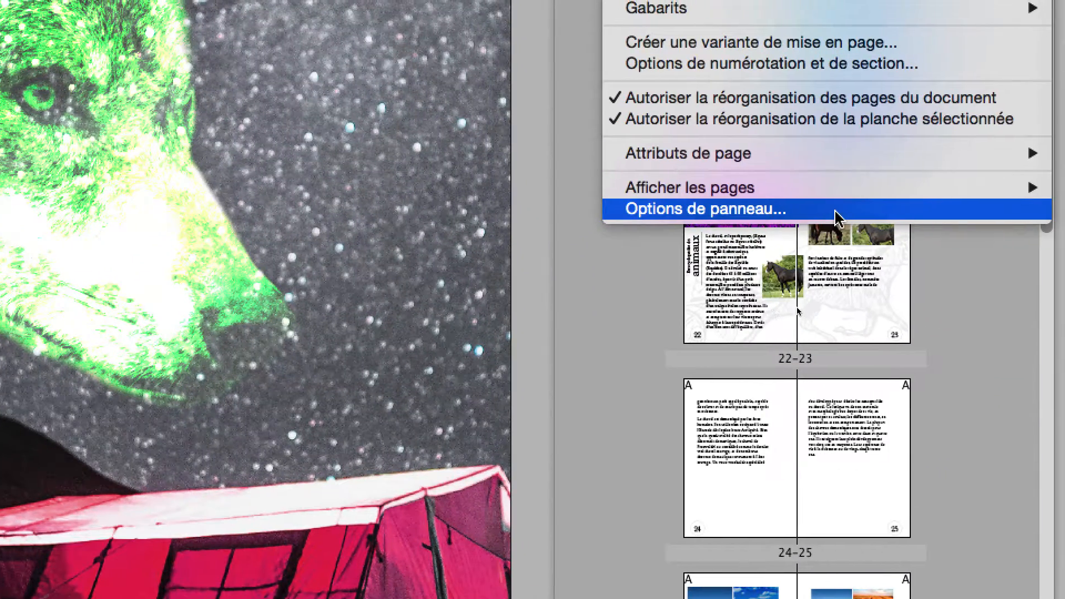
pyautogui.click(832, 211)
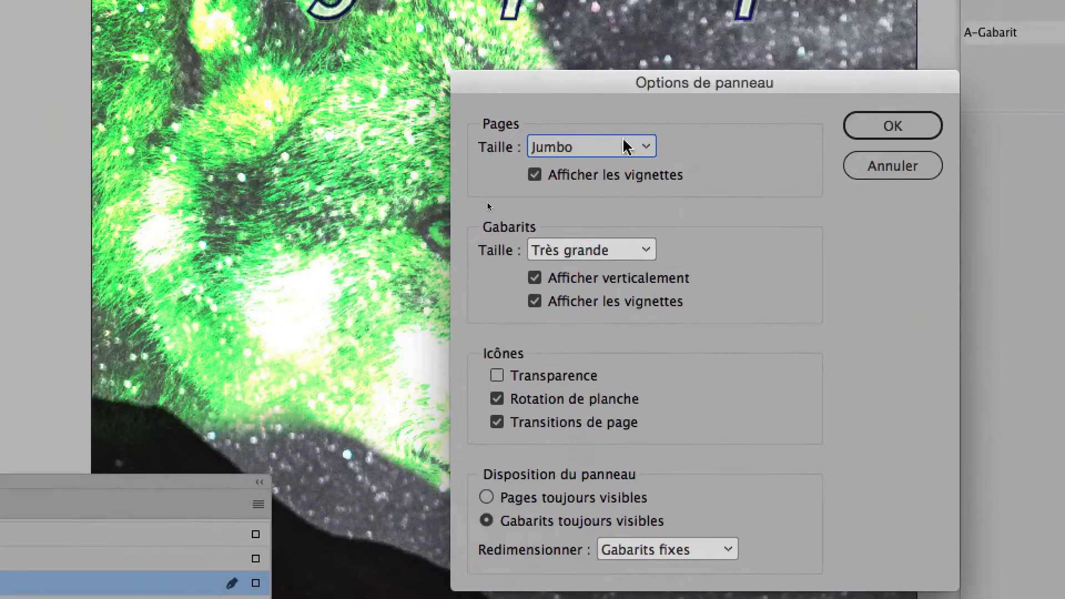
pyautogui.click(626, 147)
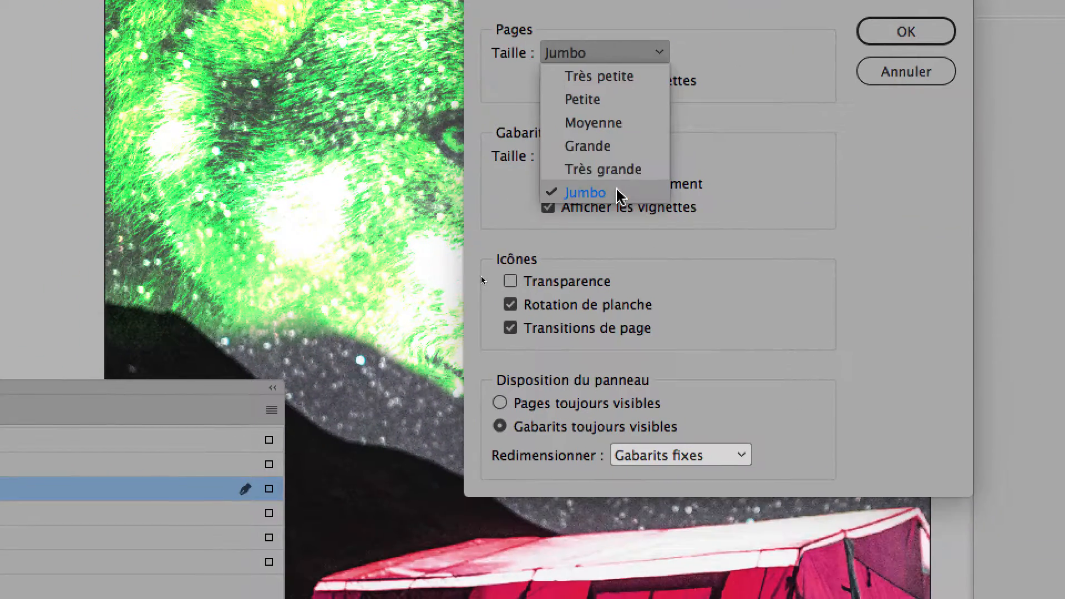
pyautogui.click(610, 283)
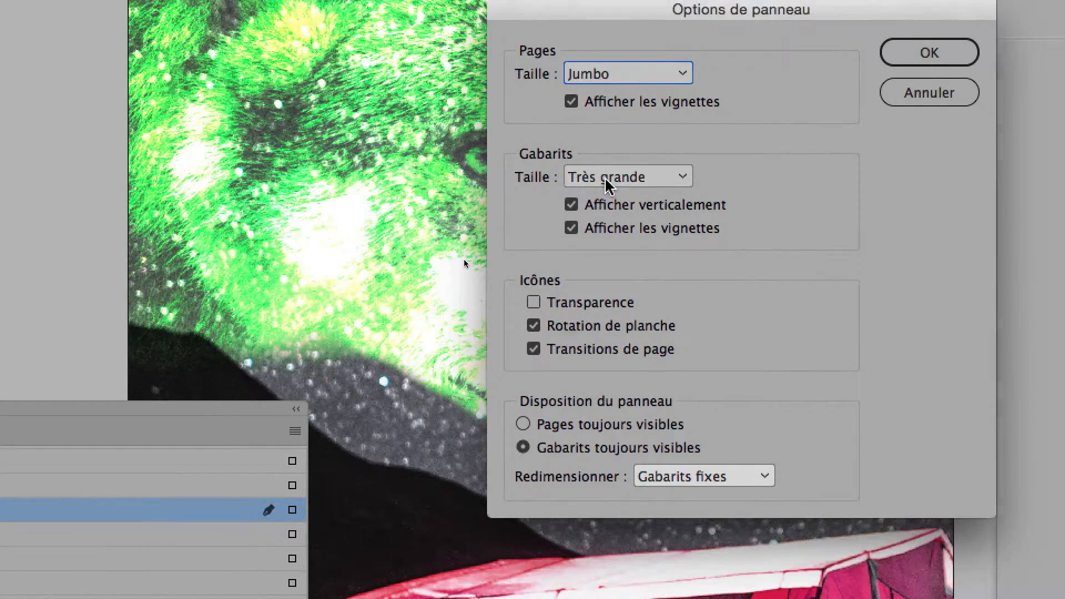
pyautogui.click(608, 185)
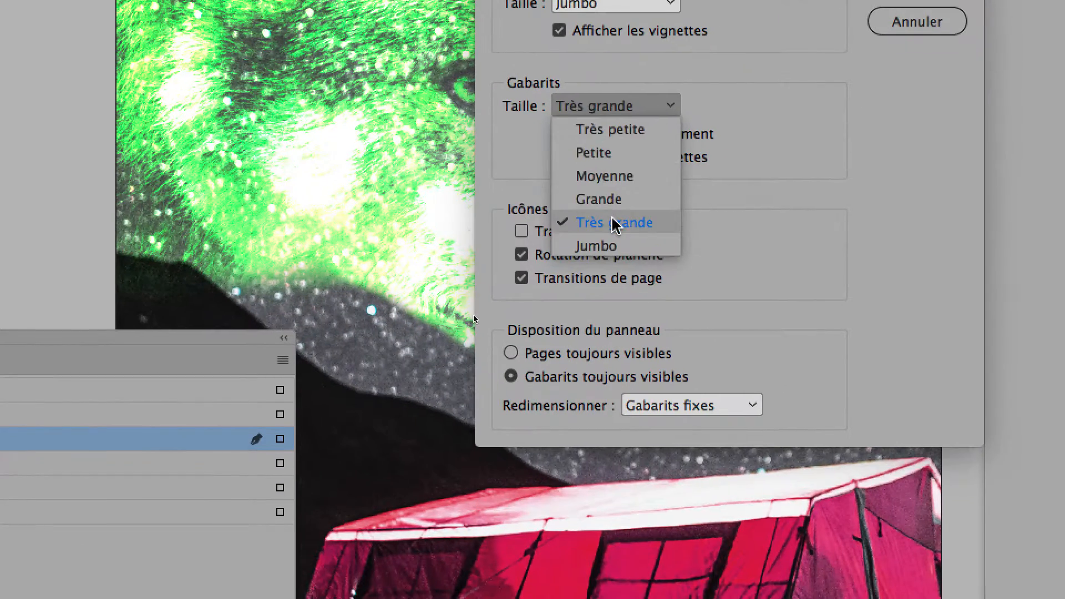
pyautogui.click(626, 294)
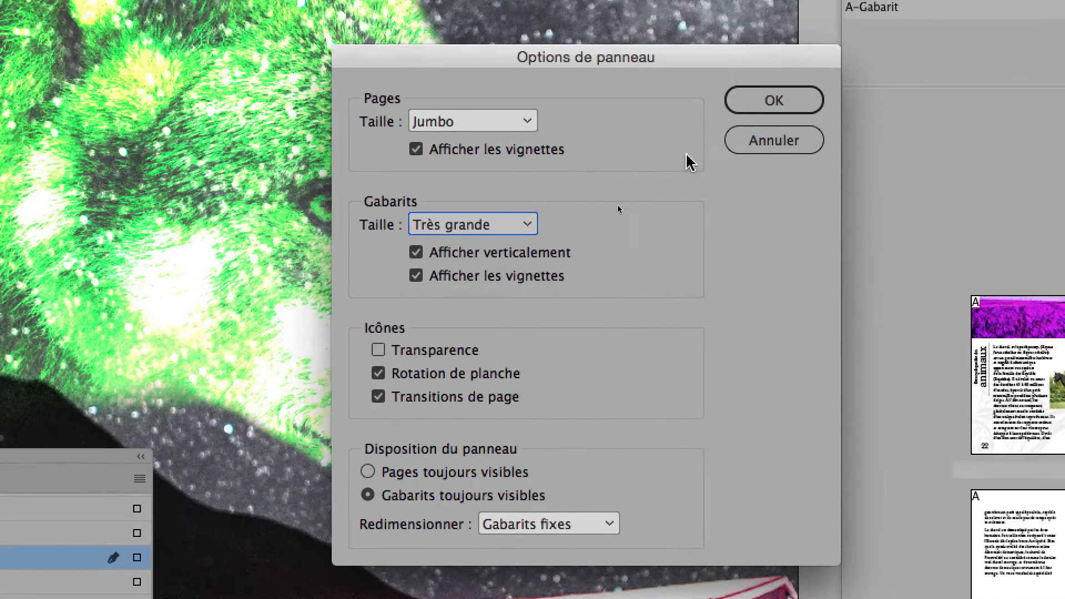
pyautogui.click(920, 15)
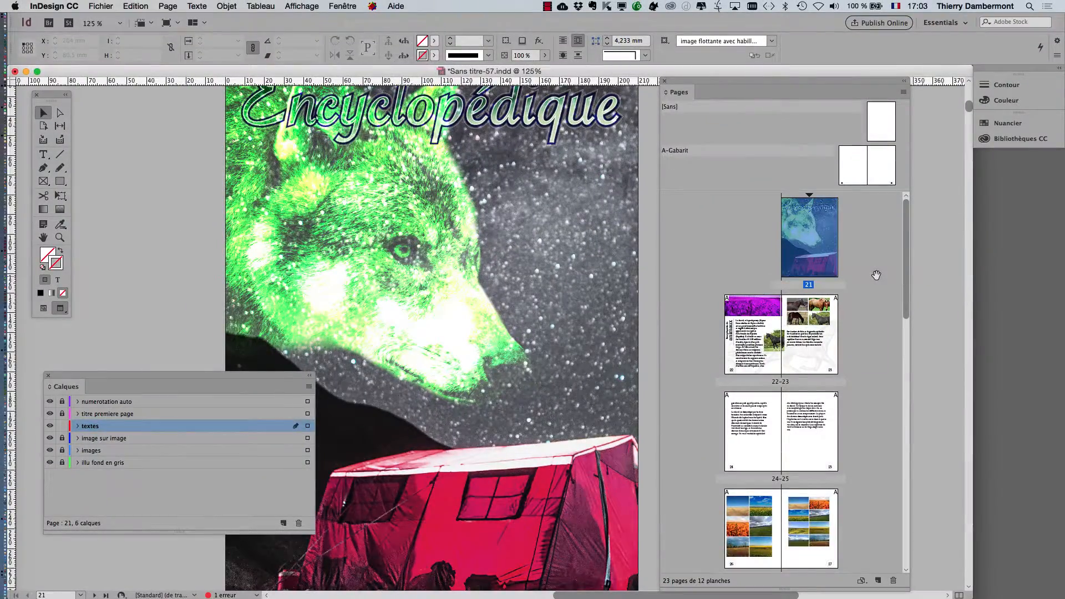
# Look through the page thumbnails and arrange them horizontally in the Pages panel
pyautogui.scroll(-3, 886, 179)
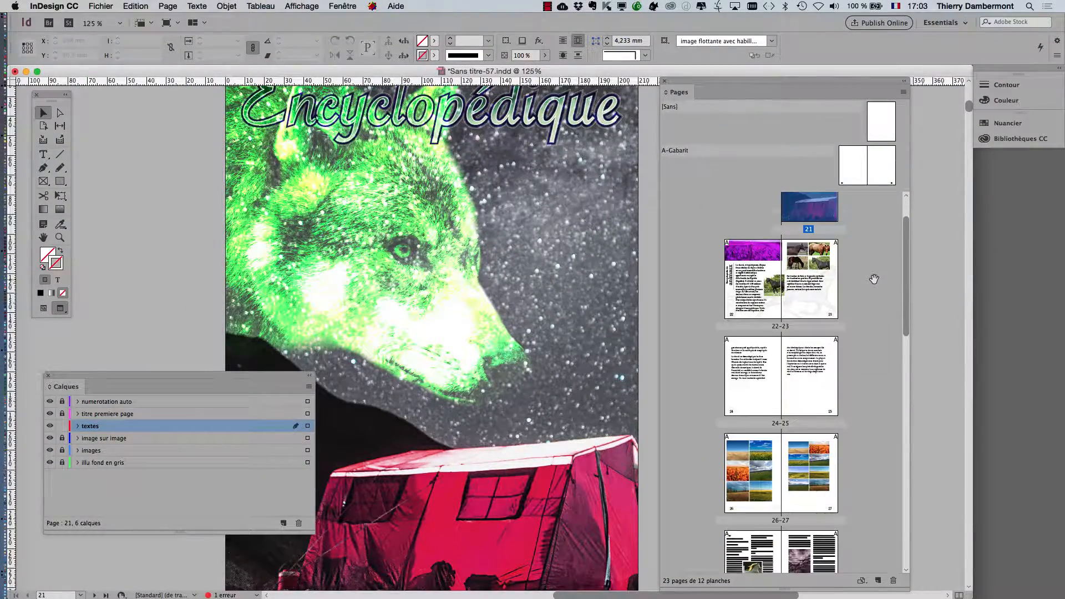
pyautogui.scroll(-1, 874, 279)
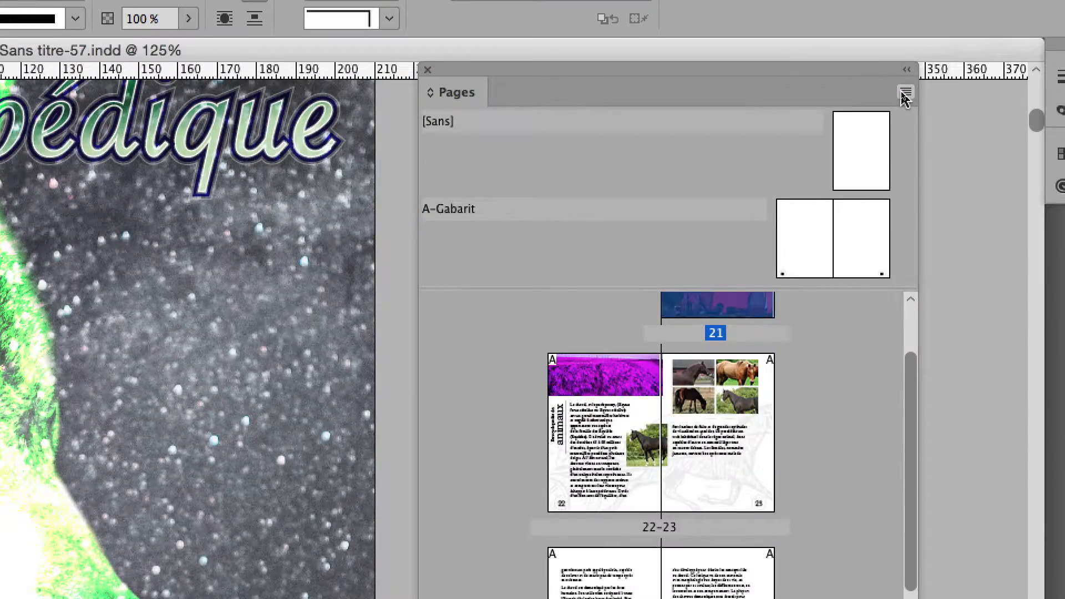
pyautogui.click(904, 95)
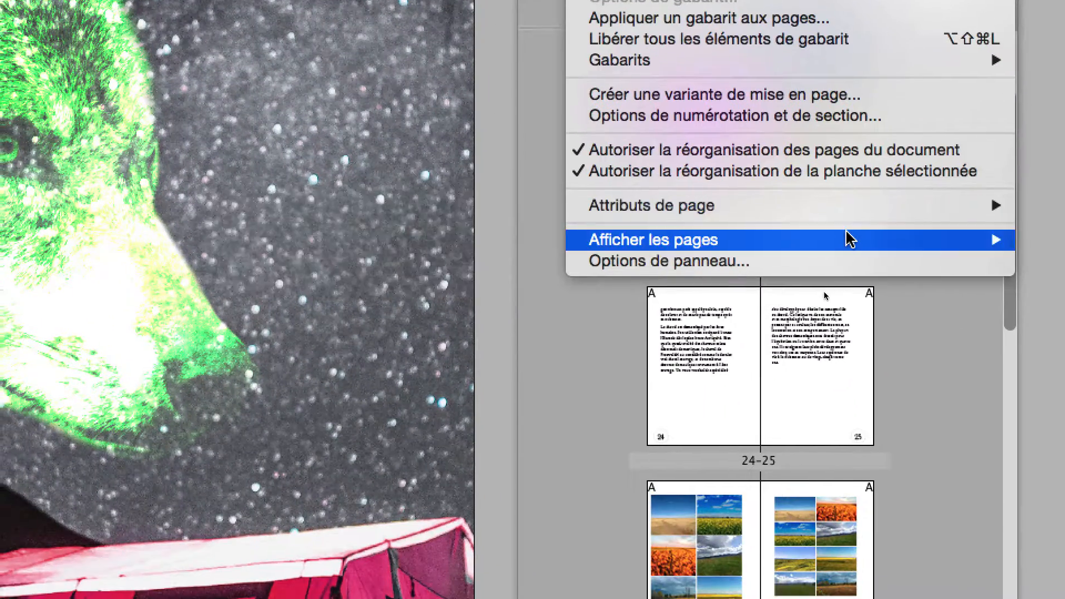
pyautogui.moveTo(848, 261)
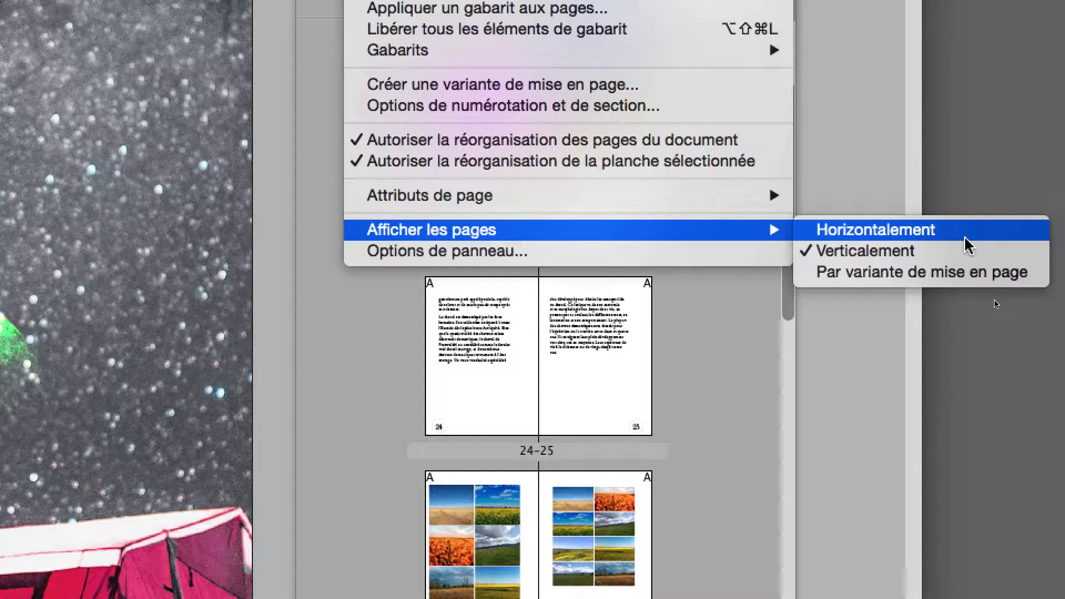
pyautogui.click(966, 237)
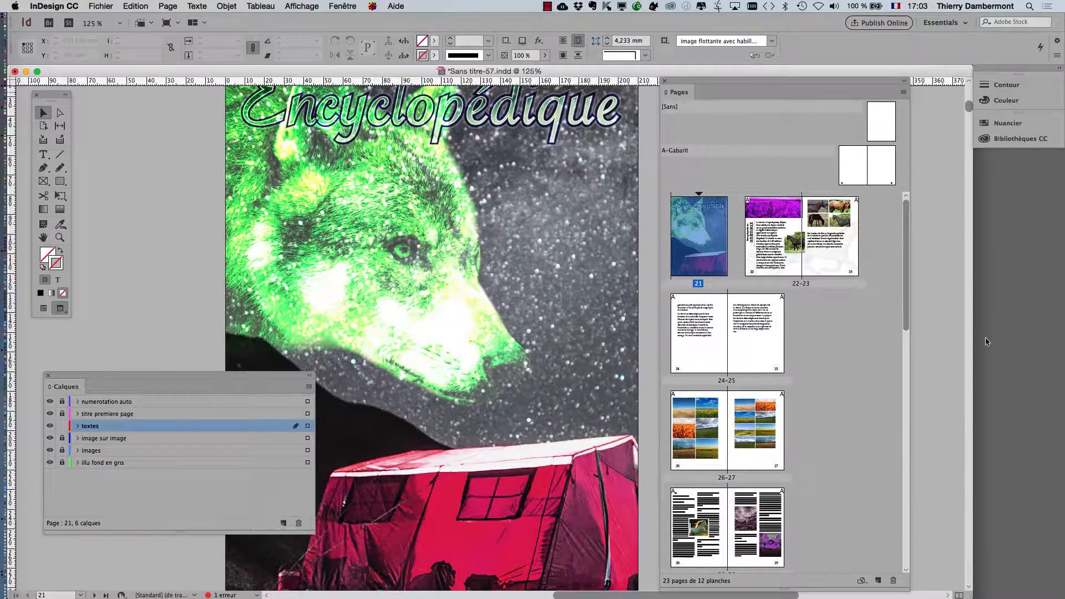
# Enlarge and reposition the Pages panel so that all spreads through 42-43 fit in it
pyautogui.moveTo(909, 589); pyautogui.dragTo(1056, 576)
pyautogui.moveTo(767, 81); pyautogui.dragTo(670, 56)
pyautogui.moveTo(961, 564); pyautogui.dragTo(1053, 583)
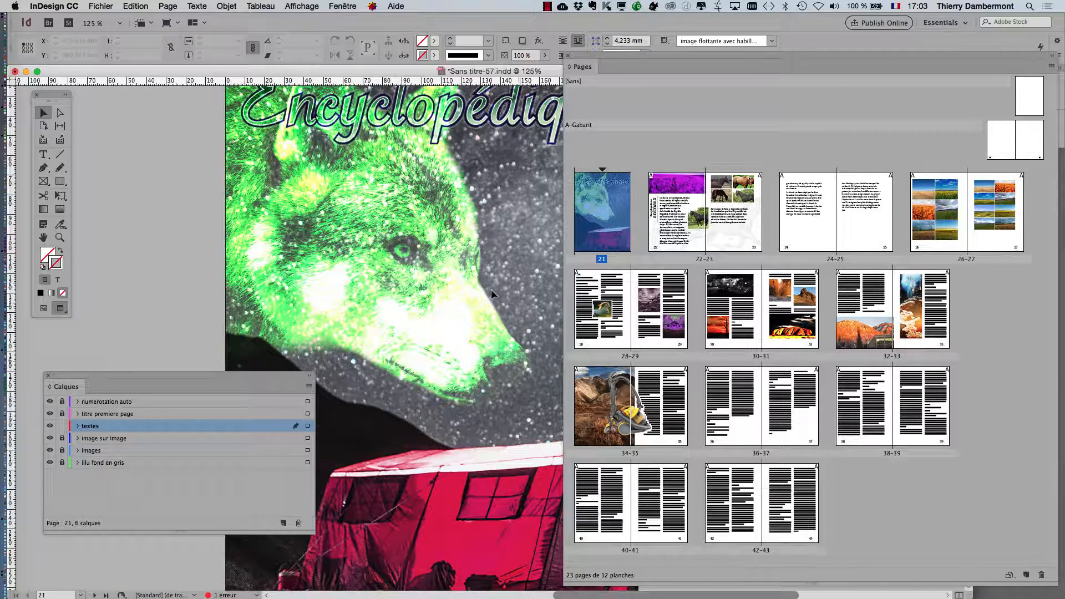
# Display the whole cover at 75%, close the layers list and place the enlarged Pages panel beside the cover
pyautogui.moveTo(435, 272); pyautogui.dragTo(310, 266)
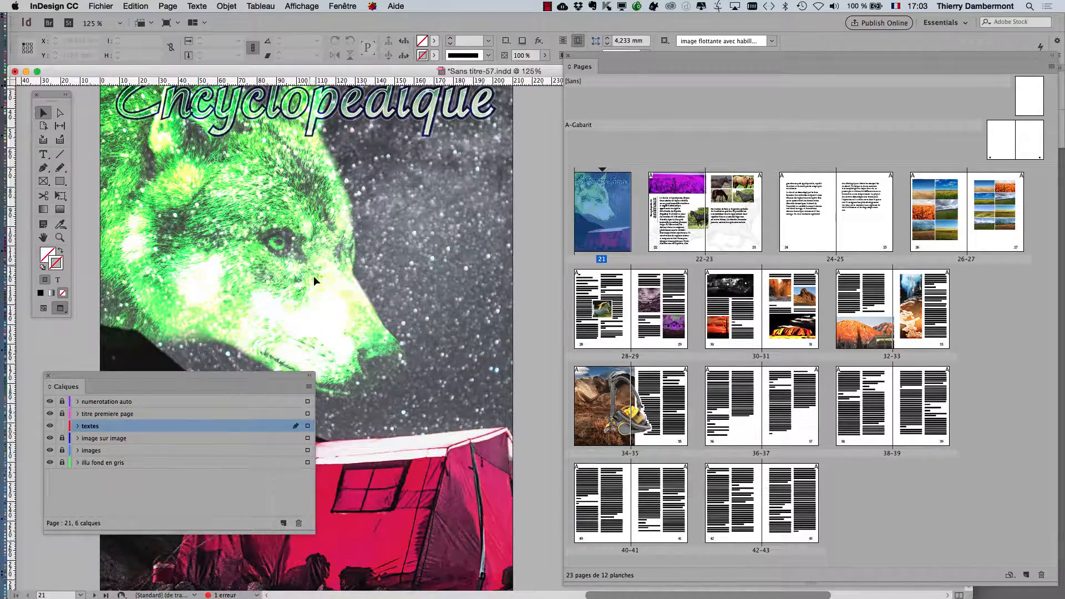
pyautogui.press('super+minus')
pyautogui.press('super+minus')
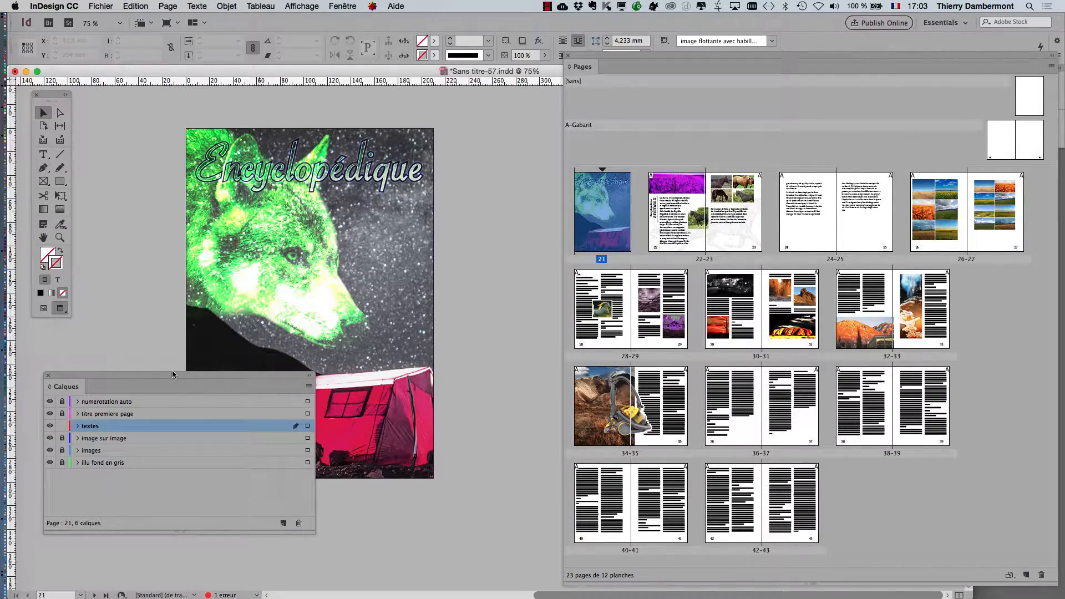
pyautogui.click(48, 376)
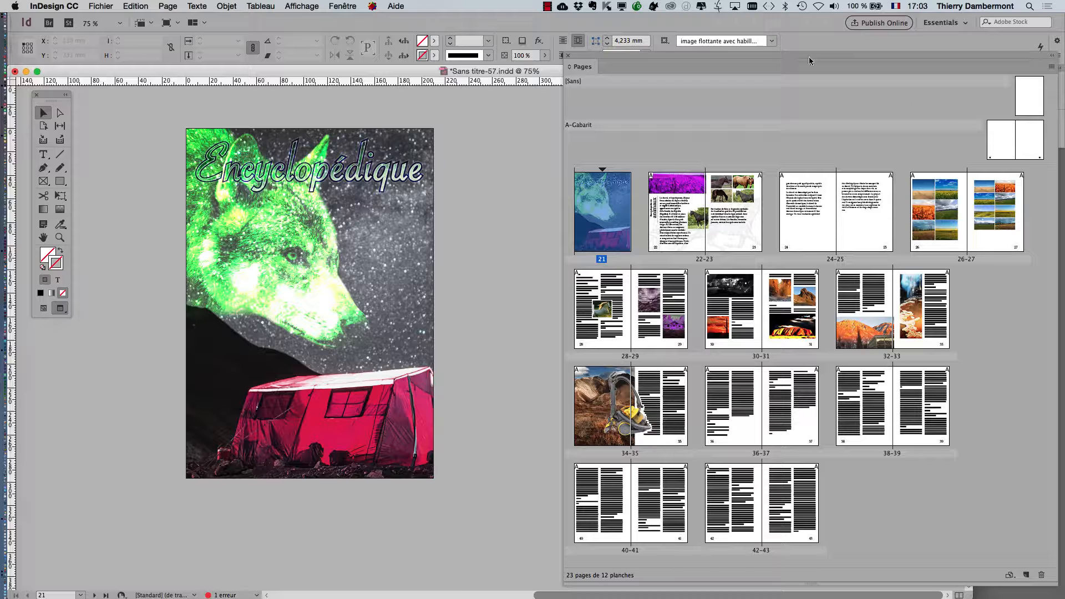
pyautogui.moveTo(785, 54); pyautogui.dragTo(733, 52)
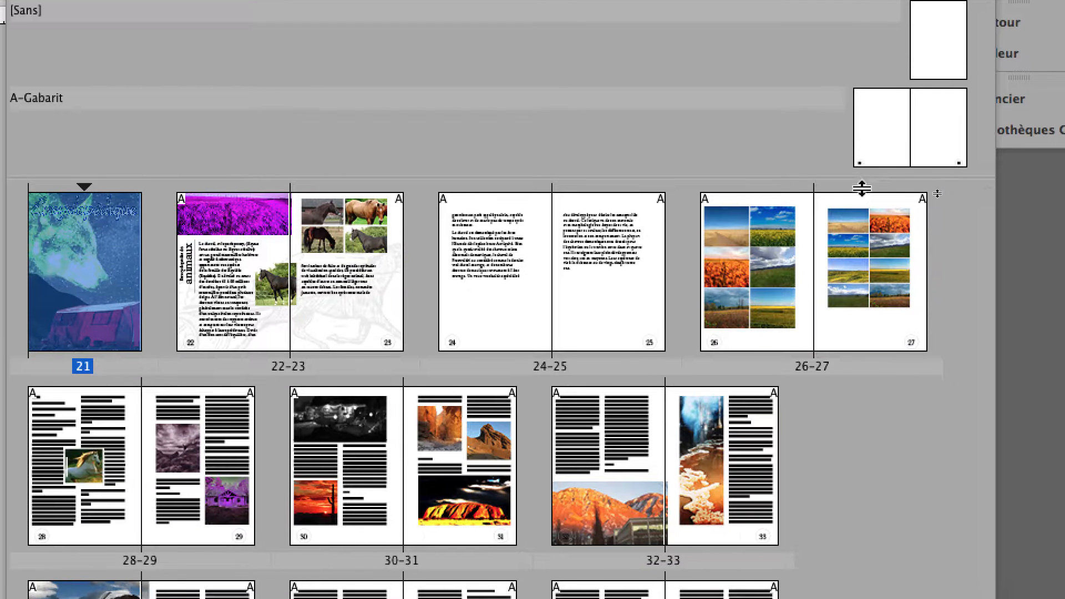
# Enlarge the masters area and create a two-page A4 portrait master with prefix B, named Gabarit and based on A-Gabarit
pyautogui.moveTo(862, 186); pyautogui.dragTo(855, 311)
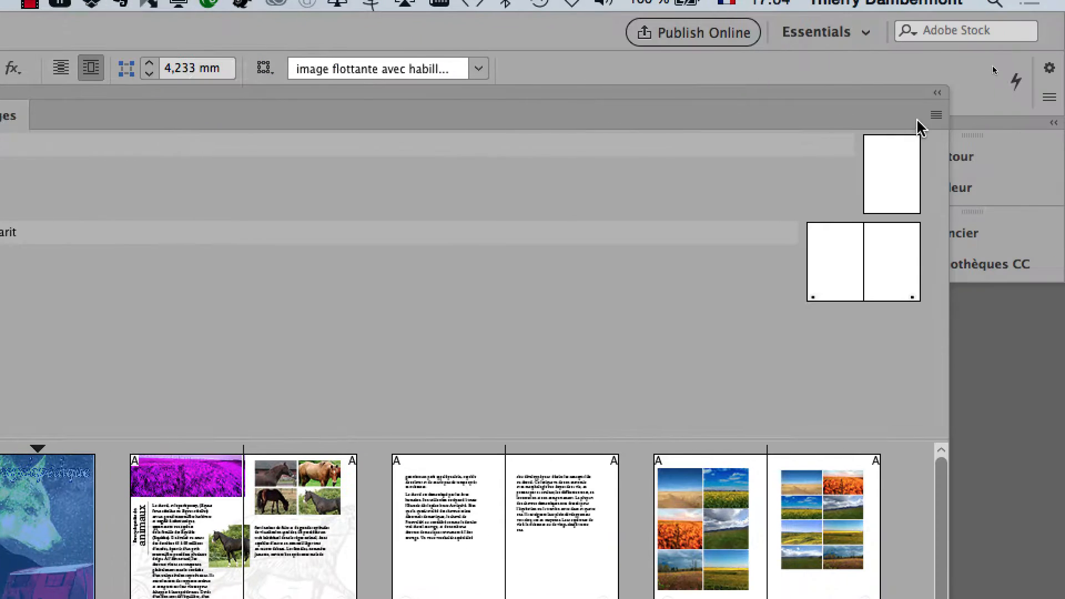
pyautogui.click(933, 116)
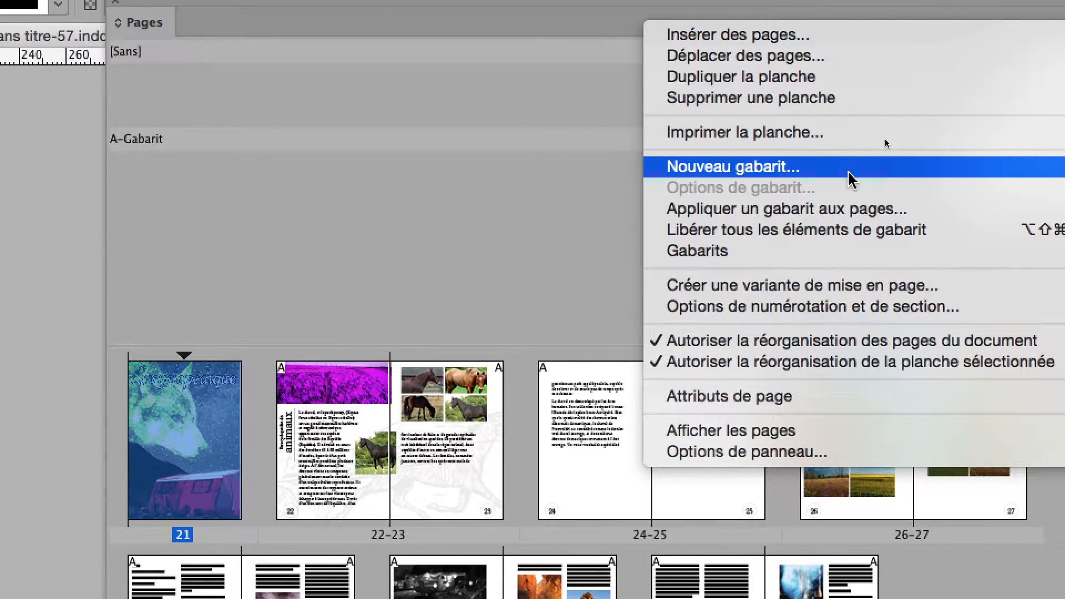
pyautogui.click(833, 173)
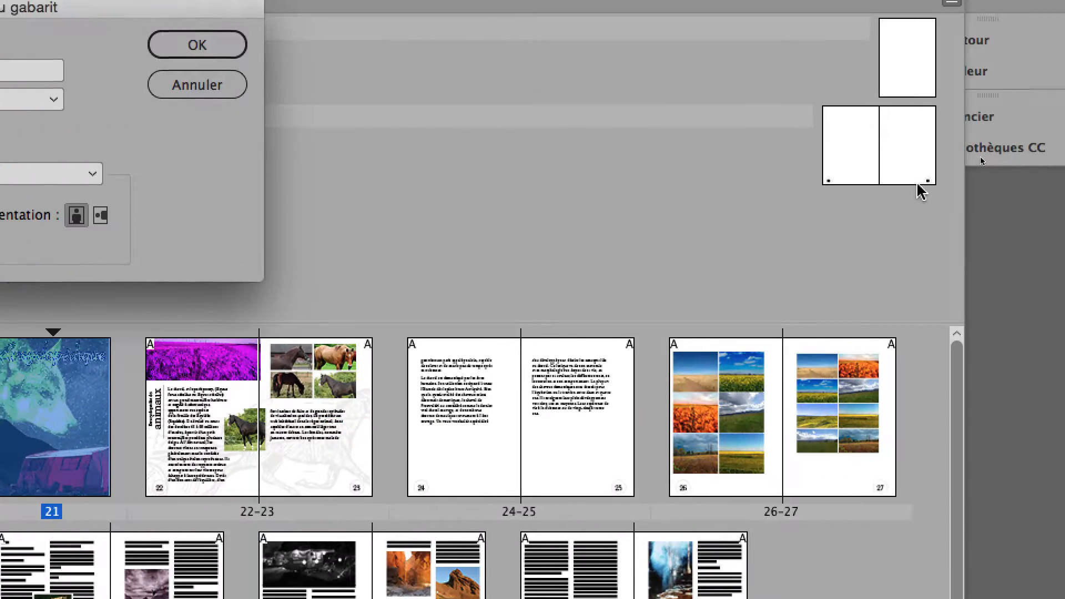
pyautogui.press('alt')
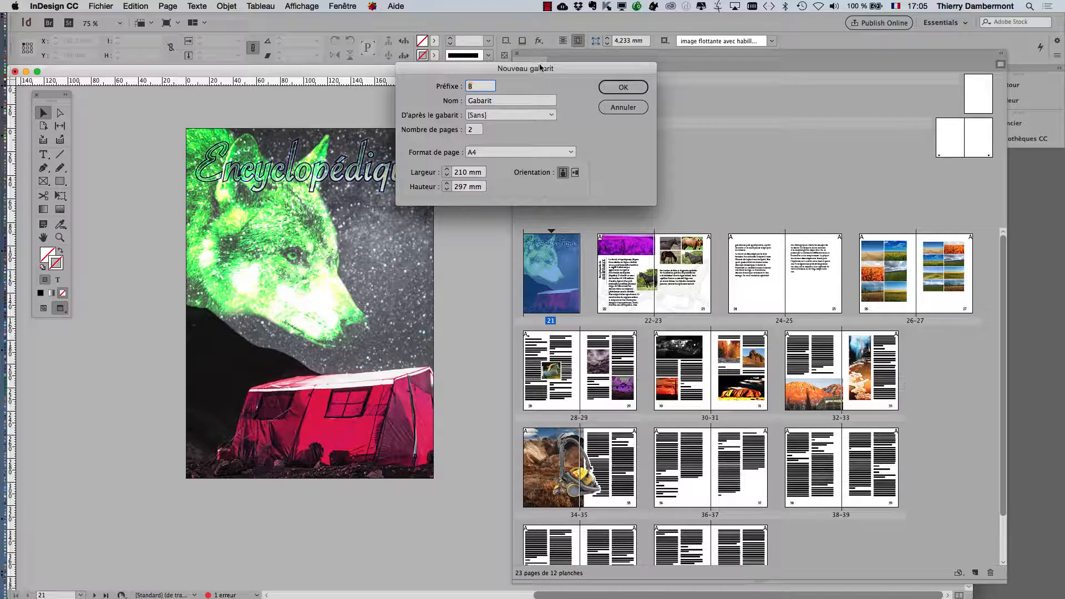
pyautogui.moveTo(388, 68); pyautogui.dragTo(618, 193)
pyautogui.press('alt')
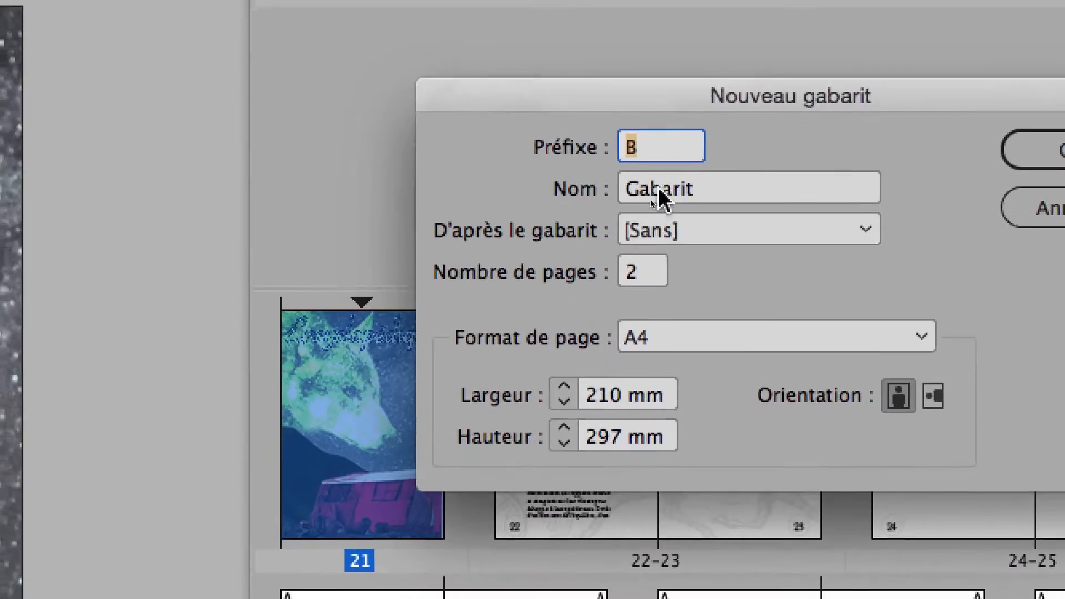
pyautogui.click(625, 254)
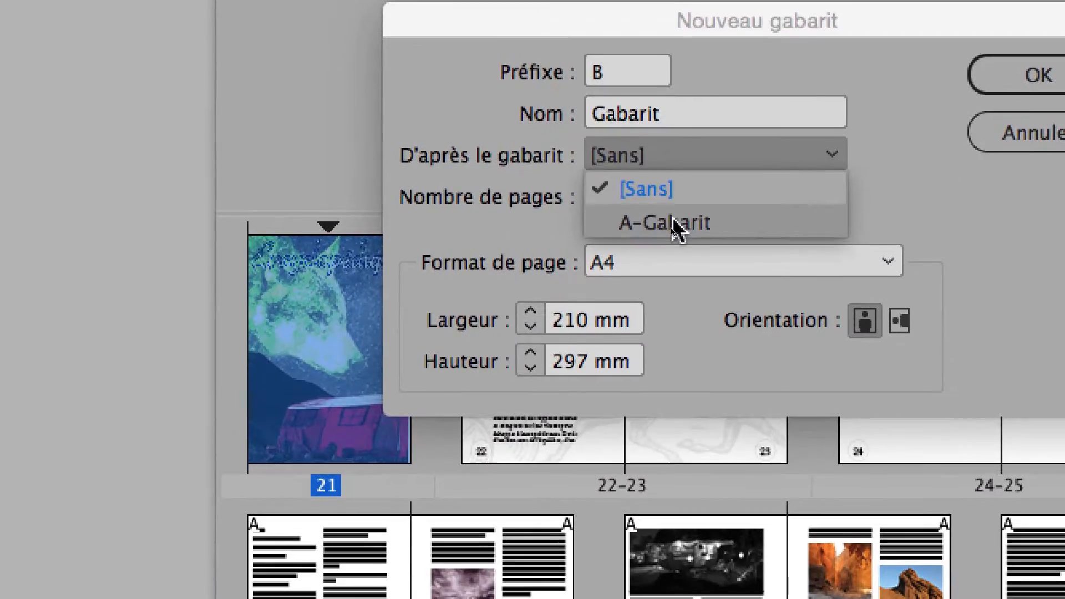
pyautogui.click(677, 264)
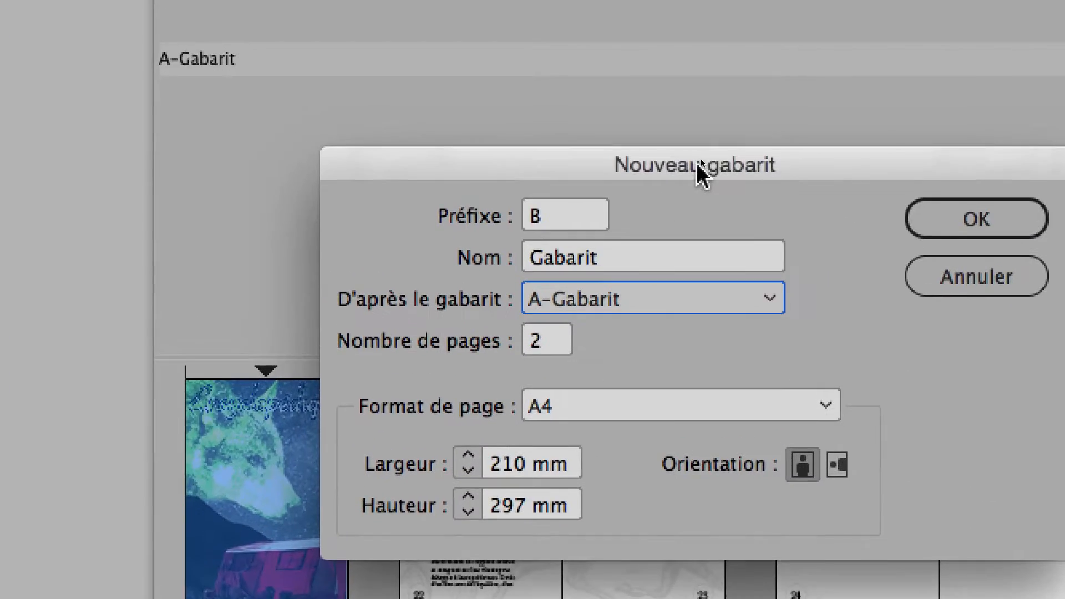
pyautogui.moveTo(775, 61); pyautogui.dragTo(182, 57)
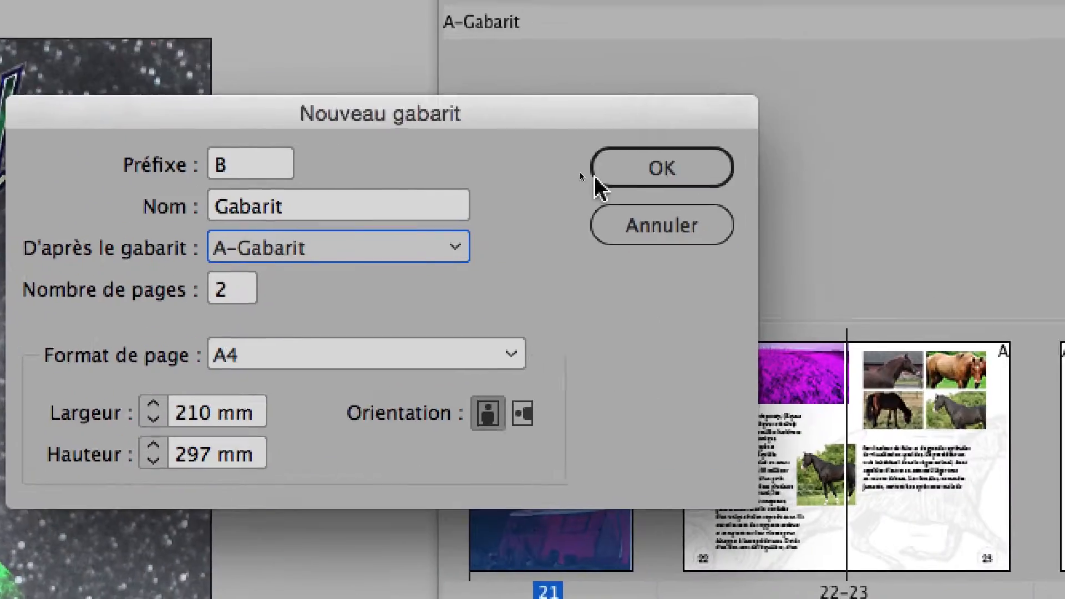
pyautogui.click(793, 119)
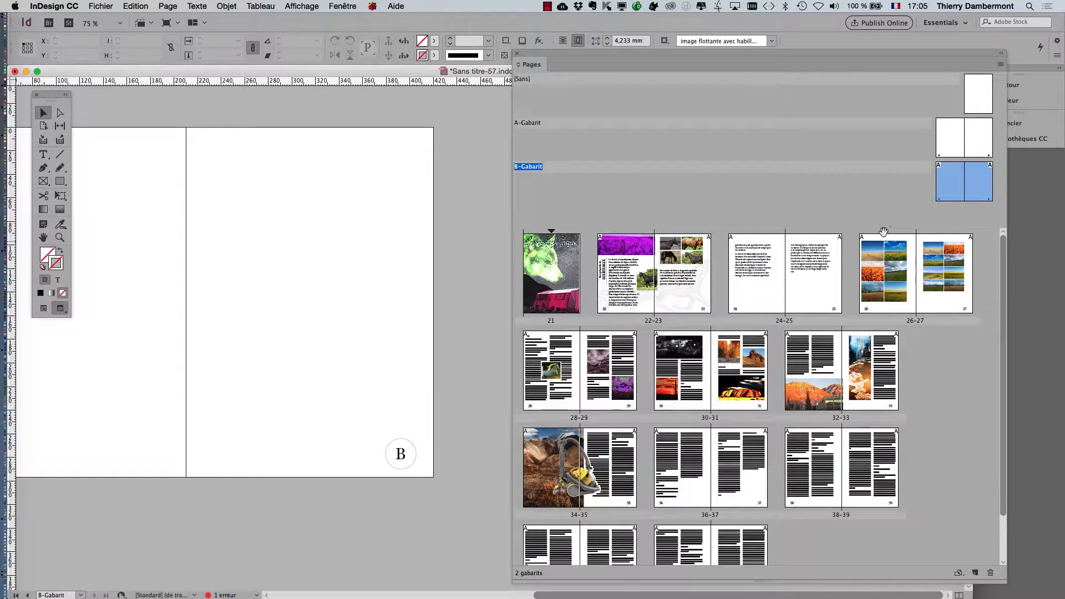
# Give the masters area more height and move the Pages and tool panels clear of the centred B-Gabarit spread
pyautogui.moveTo(867, 227); pyautogui.dragTo(865, 238)
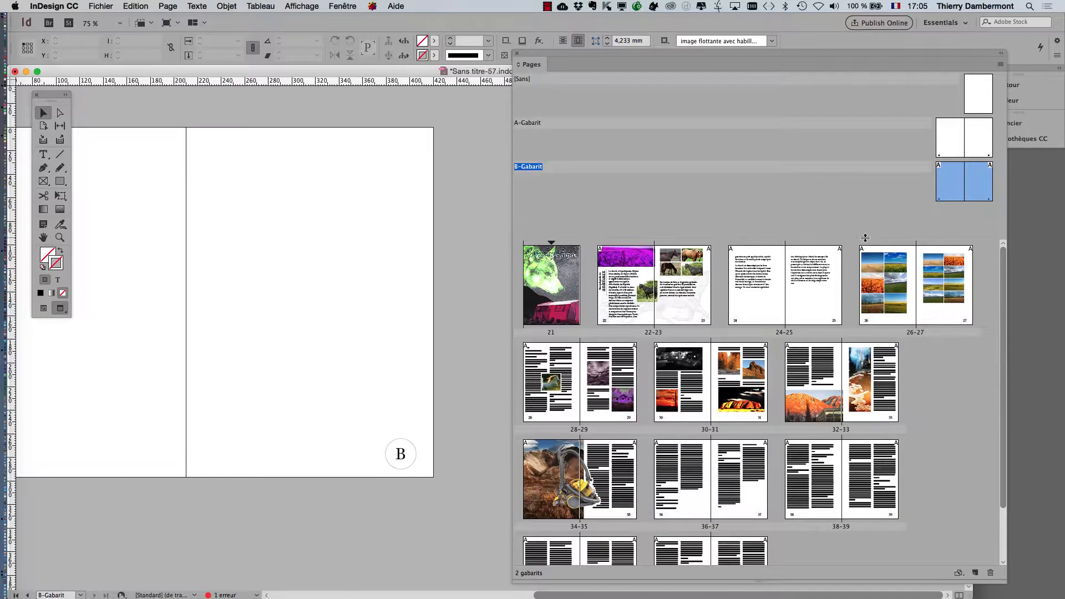
pyautogui.moveTo(565, 55); pyautogui.dragTo(728, 62)
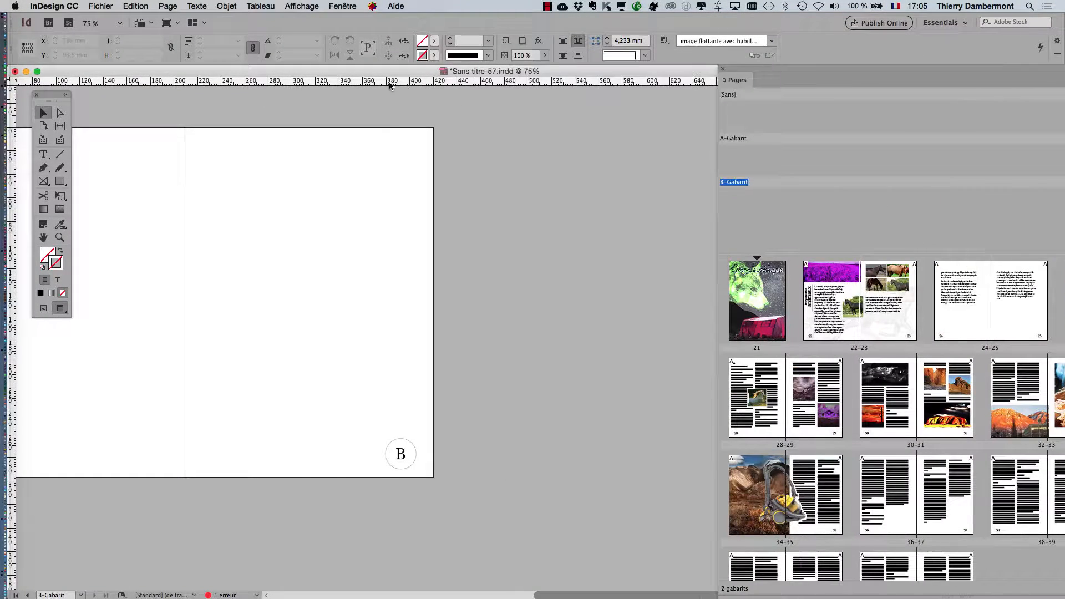
pyautogui.moveTo(352, 250); pyautogui.dragTo(573, 238)
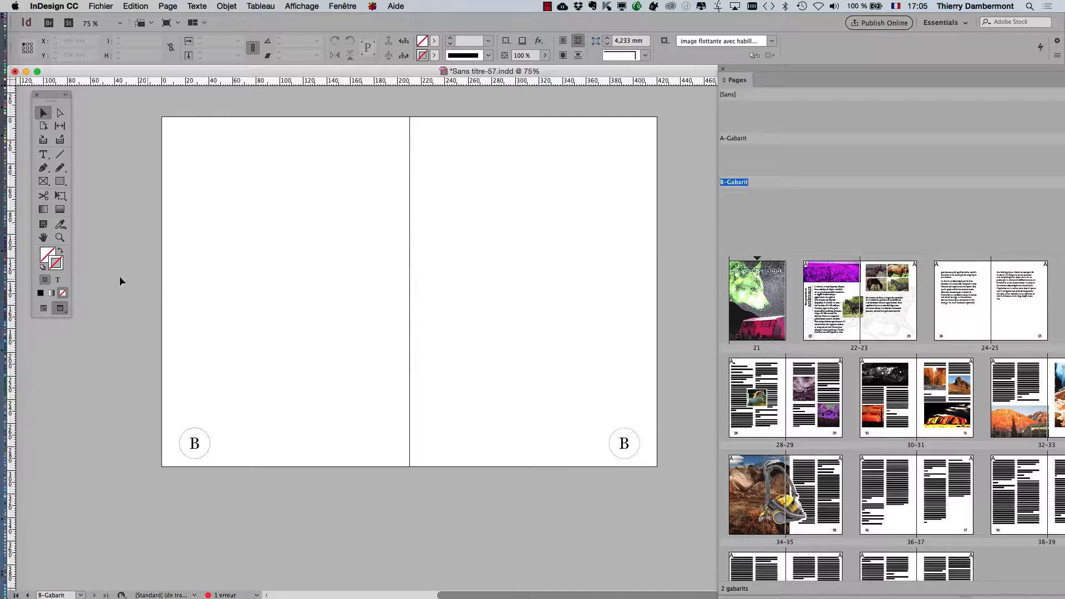
pyautogui.moveTo(55, 97); pyautogui.dragTo(99, 147)
# Show the margins of the B-Gabarit spread and draw a 170 × 237 mm text frame filling the left page's margin area
pyautogui.press('w')
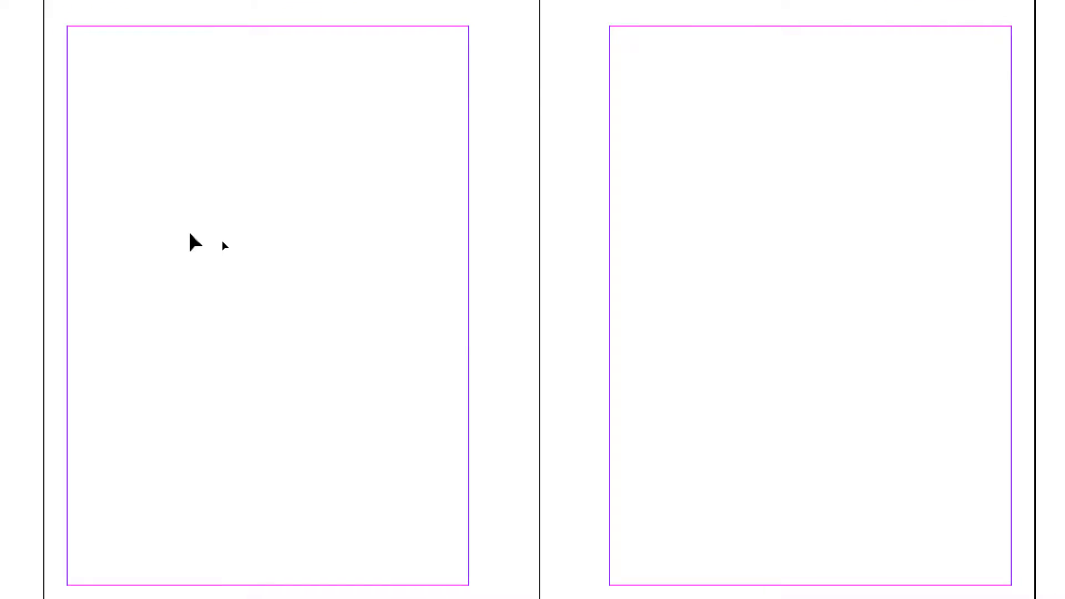
pyautogui.click(87, 204)
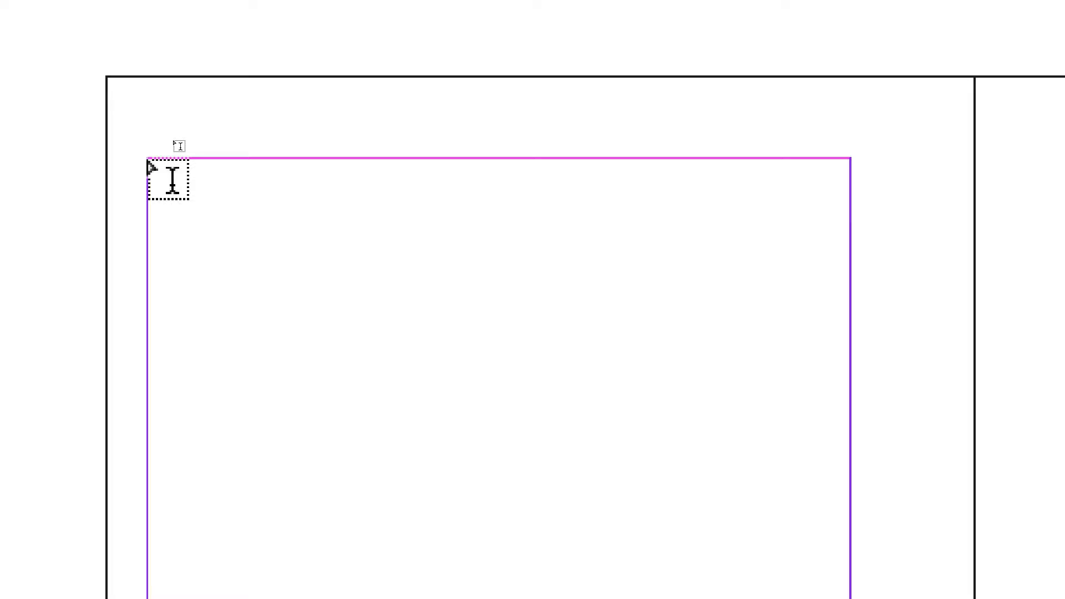
pyautogui.moveTo(148, 160); pyautogui.dragTo(410, 469)
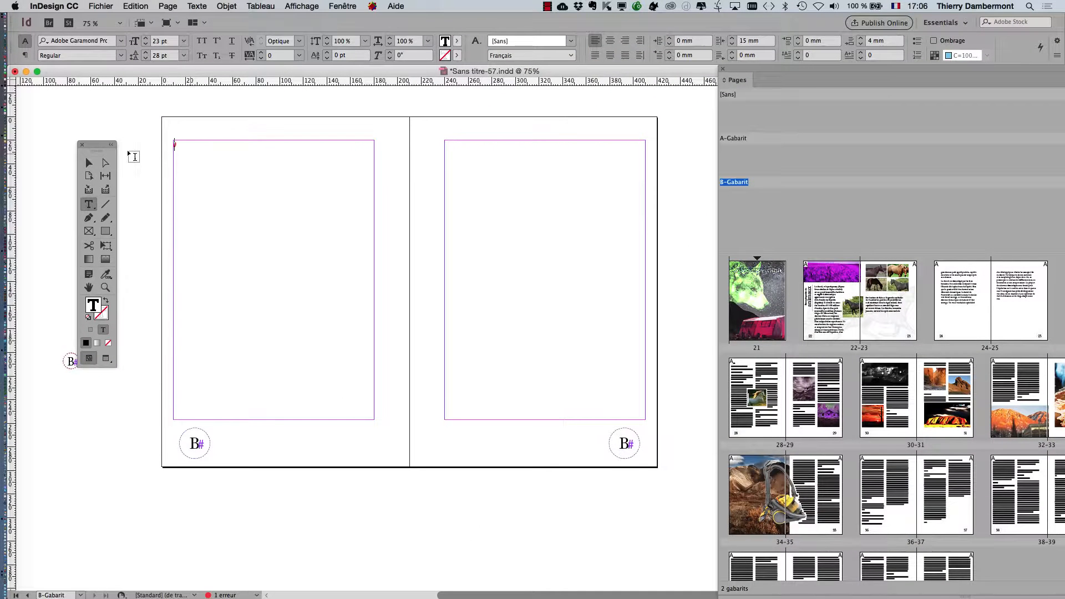
pyautogui.click(90, 163)
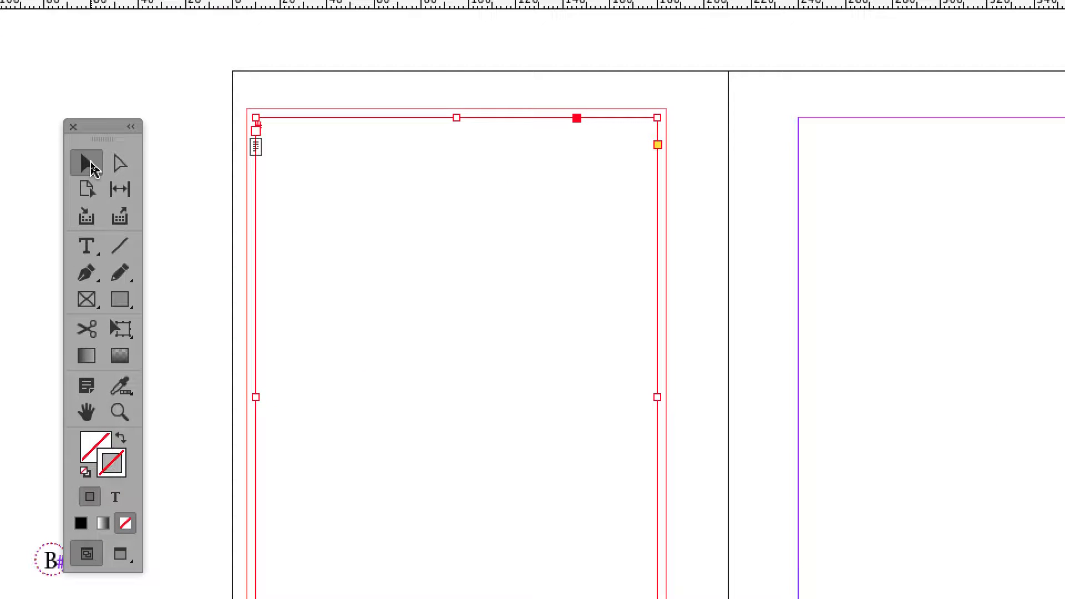
pyautogui.click(86, 246)
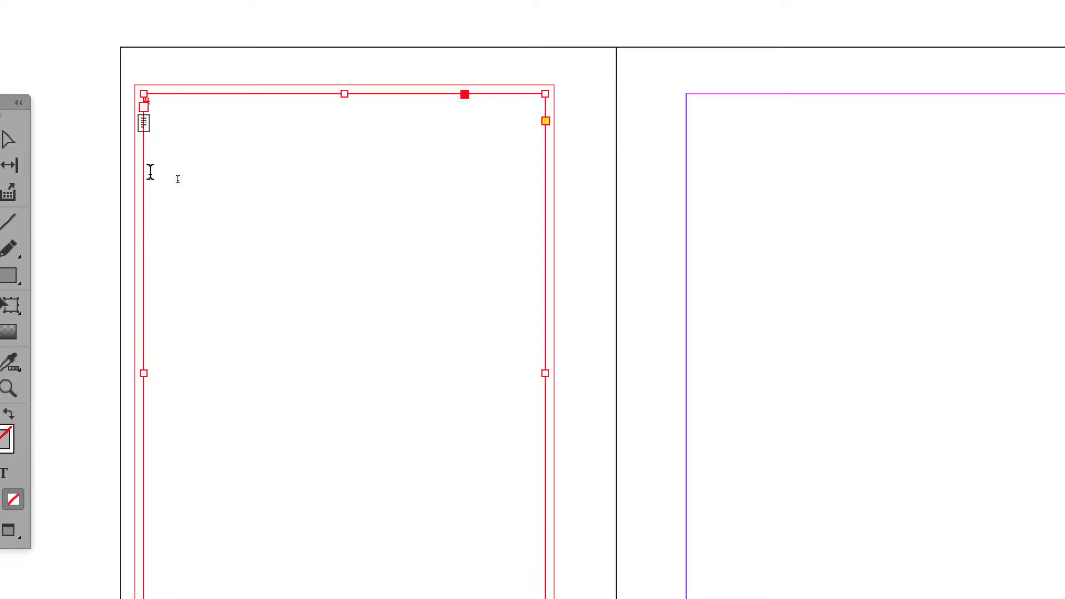
pyautogui.click(149, 172)
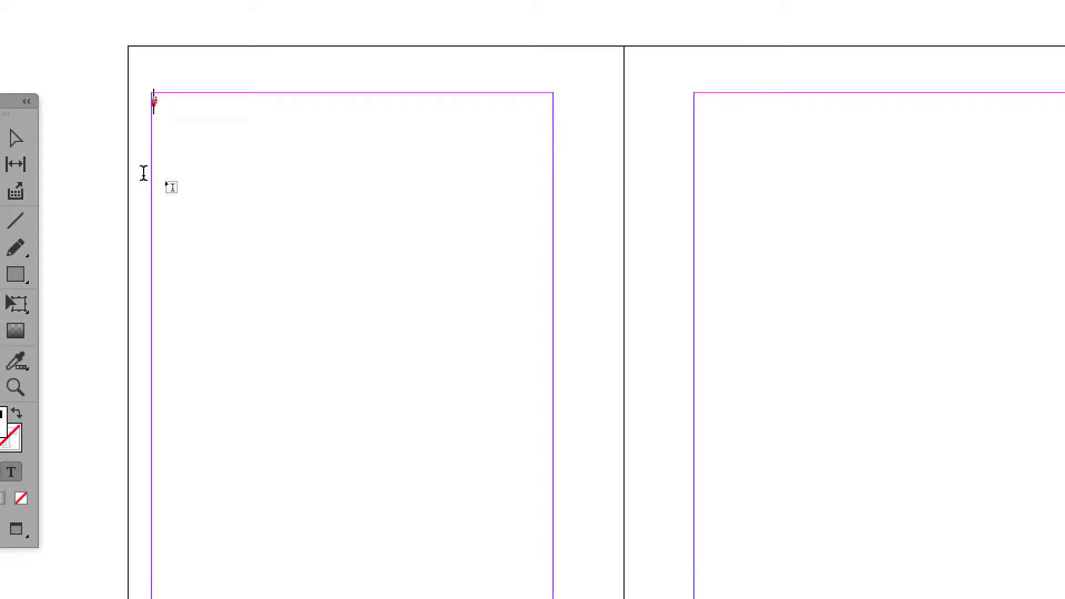
pyautogui.click(39, 153)
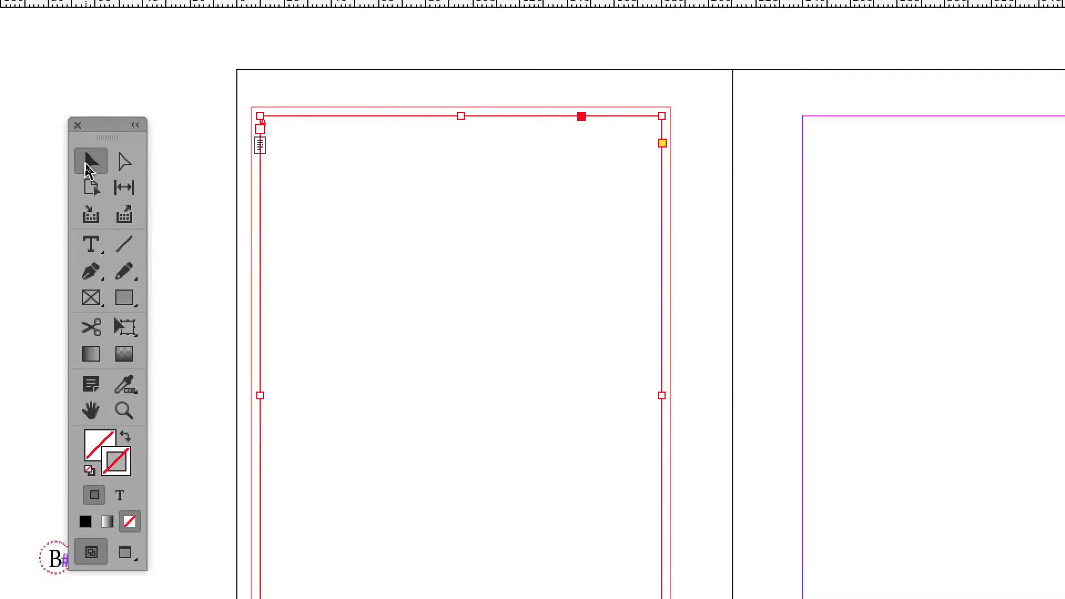
# Duplicate the text frame onto the right page of B-Gabarit, aligned with its margins at X 240 mm, Y 20 mm
pyautogui.moveTo(165, 170); pyautogui.dragTo(682, 189)
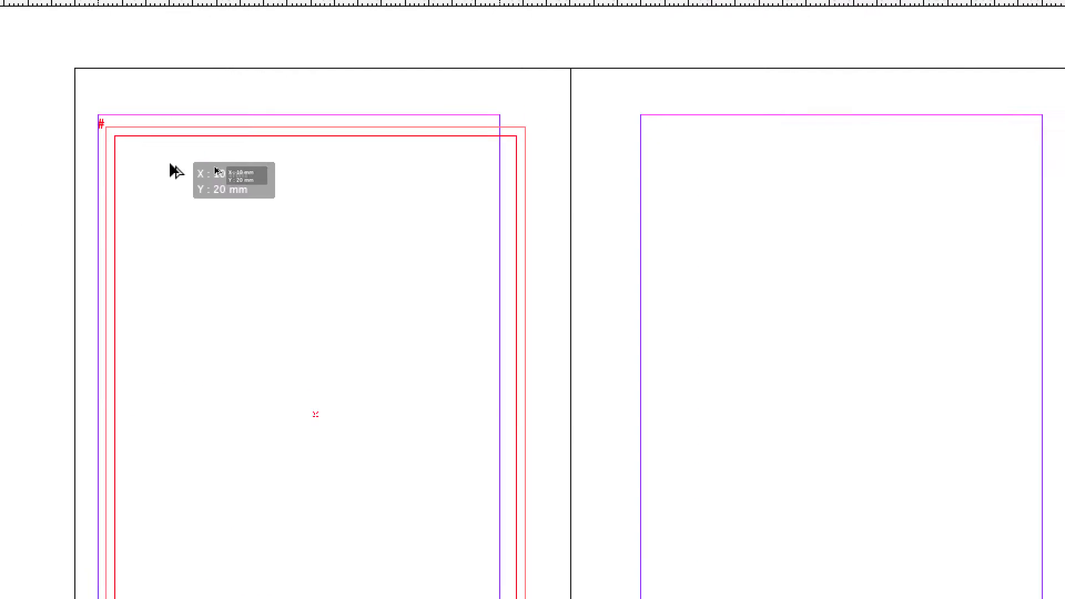
pyautogui.moveTo(342, 174); pyautogui.dragTo(366, 132)
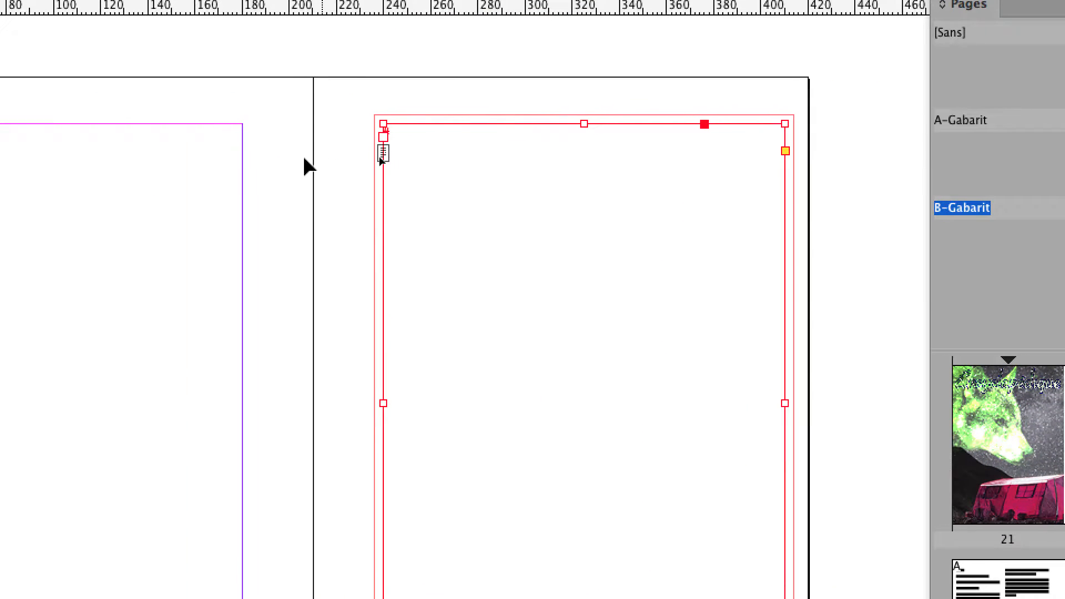
pyautogui.press('super+z')
pyautogui.click(340, 166)
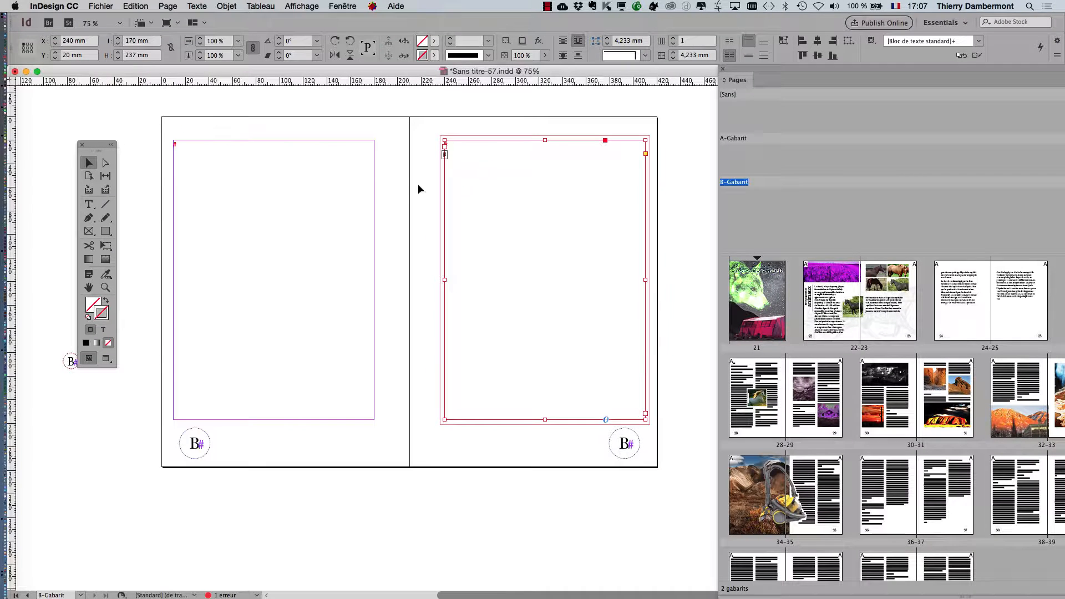
pyautogui.click(334, 193)
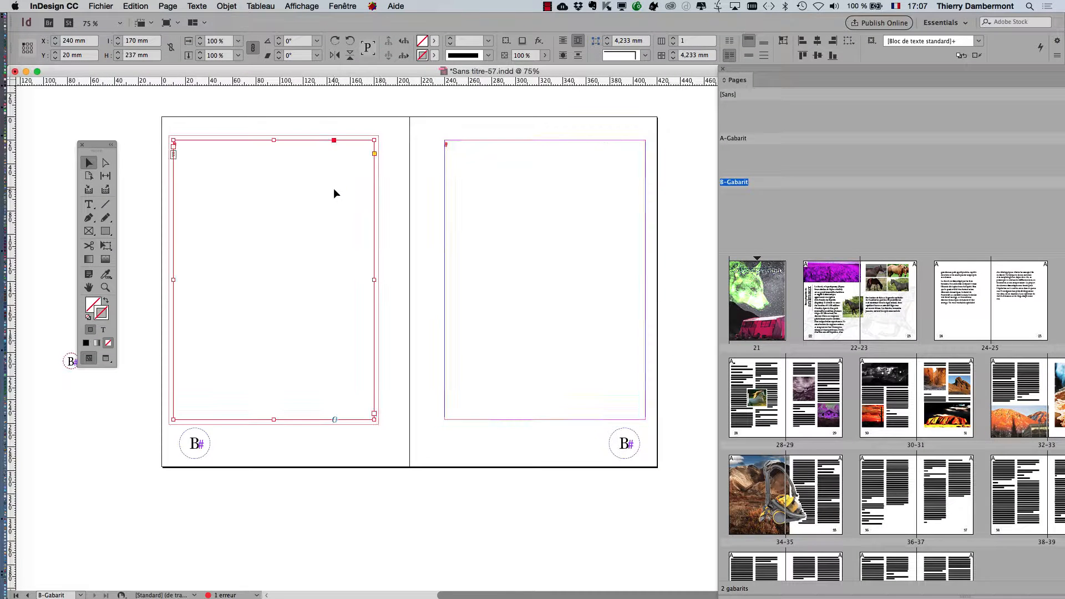
pyautogui.click(511, 221)
# Check in the layers list which layer holds the two master text frames, and close the list
pyautogui.press('F7')
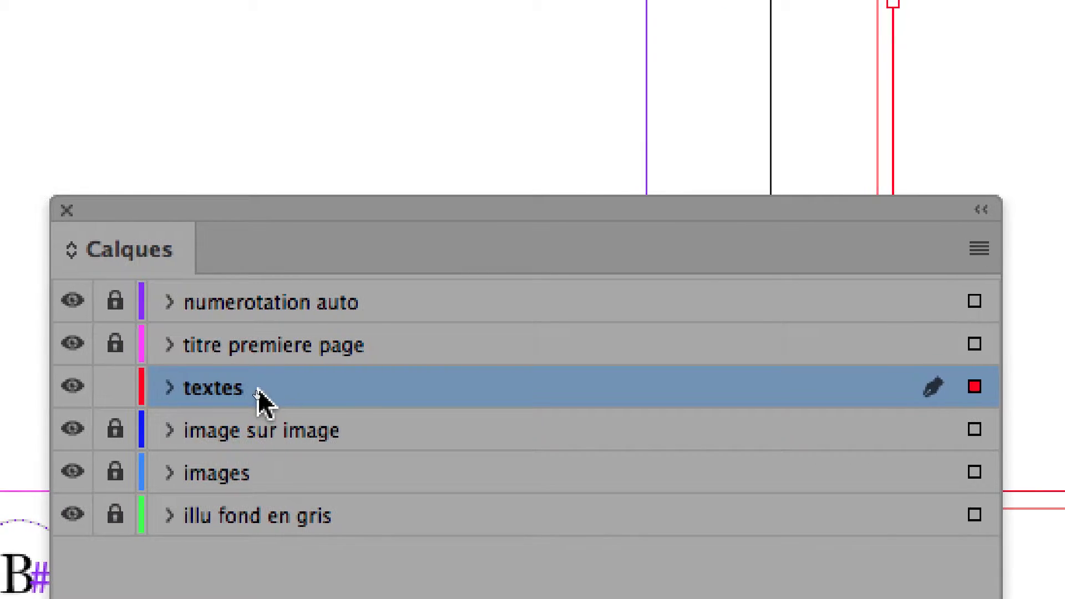
pyautogui.click(225, 392)
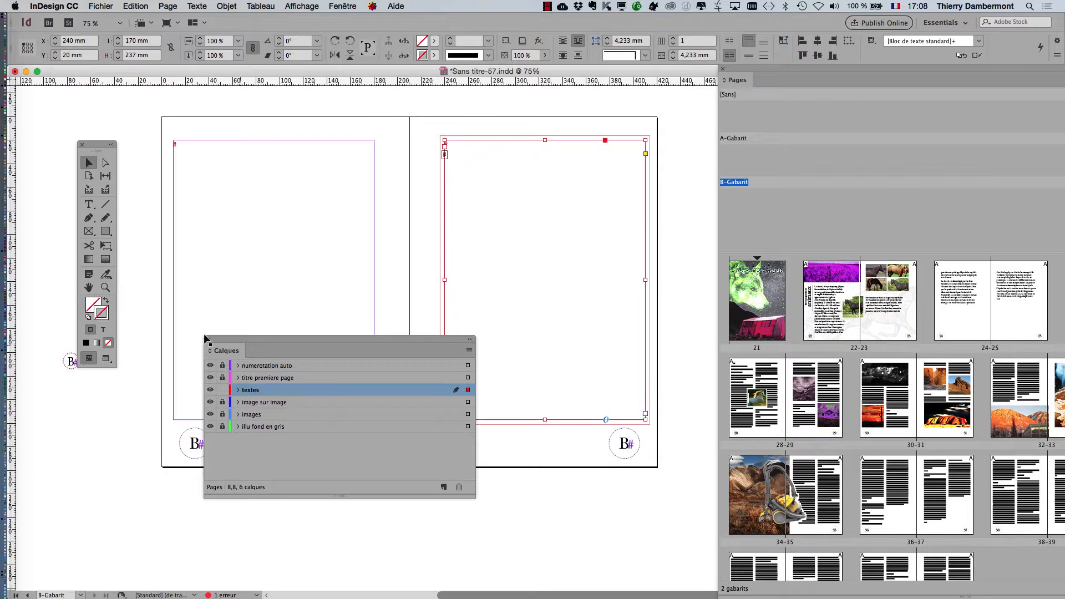
pyautogui.press('F7')
pyautogui.click(294, 272)
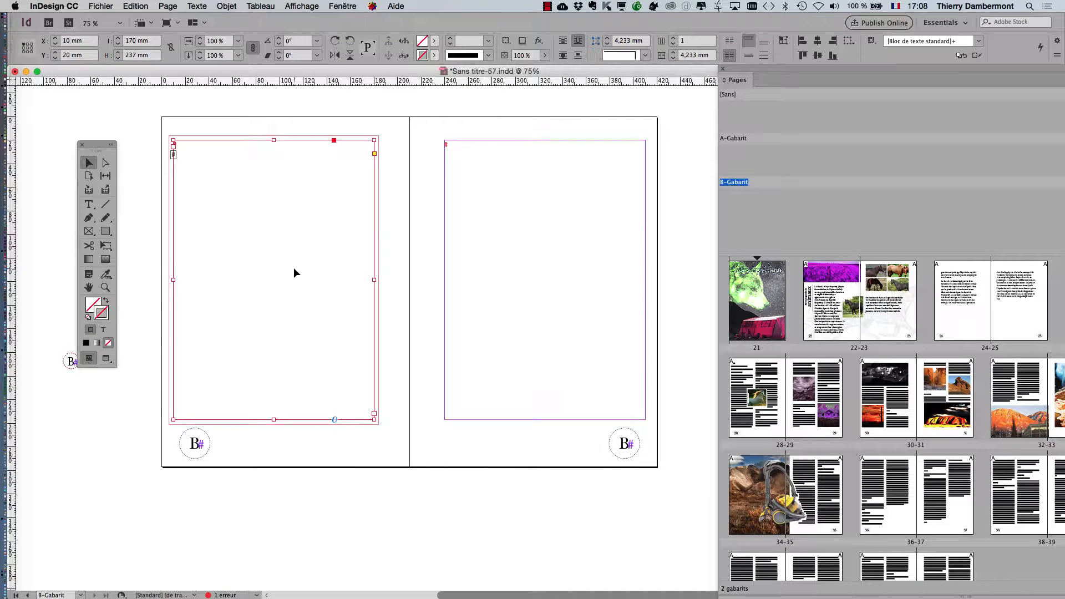
pyautogui.click(488, 236)
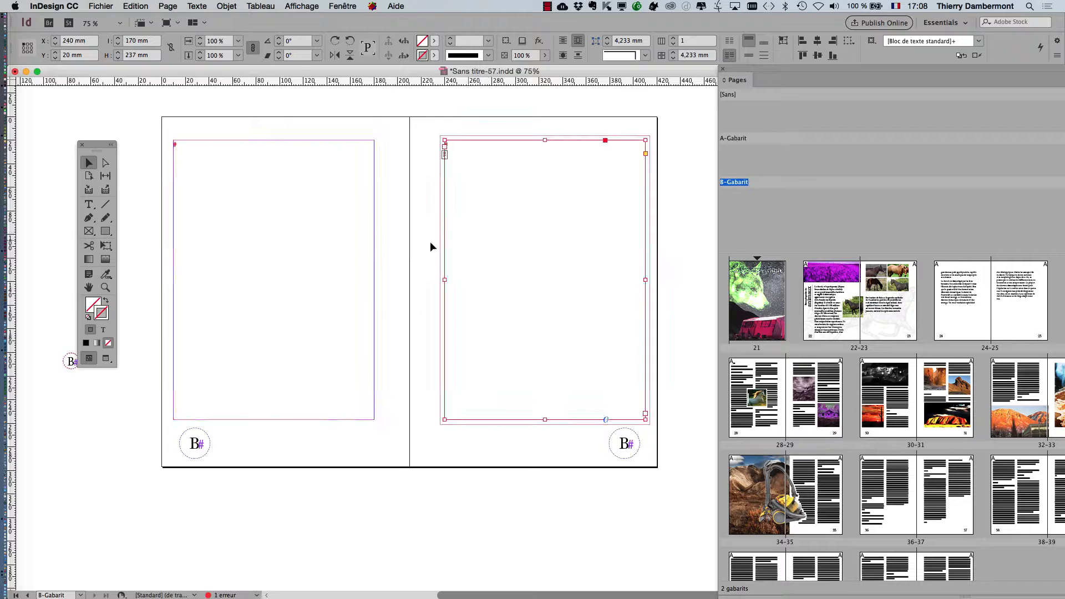
pyautogui.click(342, 245)
pyautogui.click(501, 250)
pyautogui.click(319, 242)
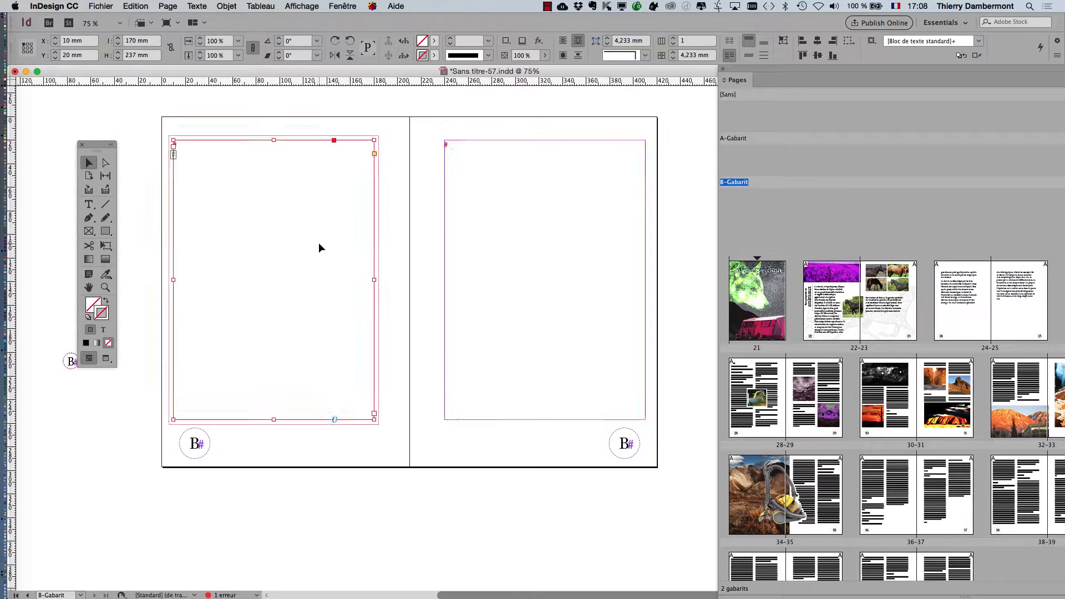
# Display page 36 at 100% and examine the object style of its two-column text frame
pyautogui.doubleClick(884, 484)
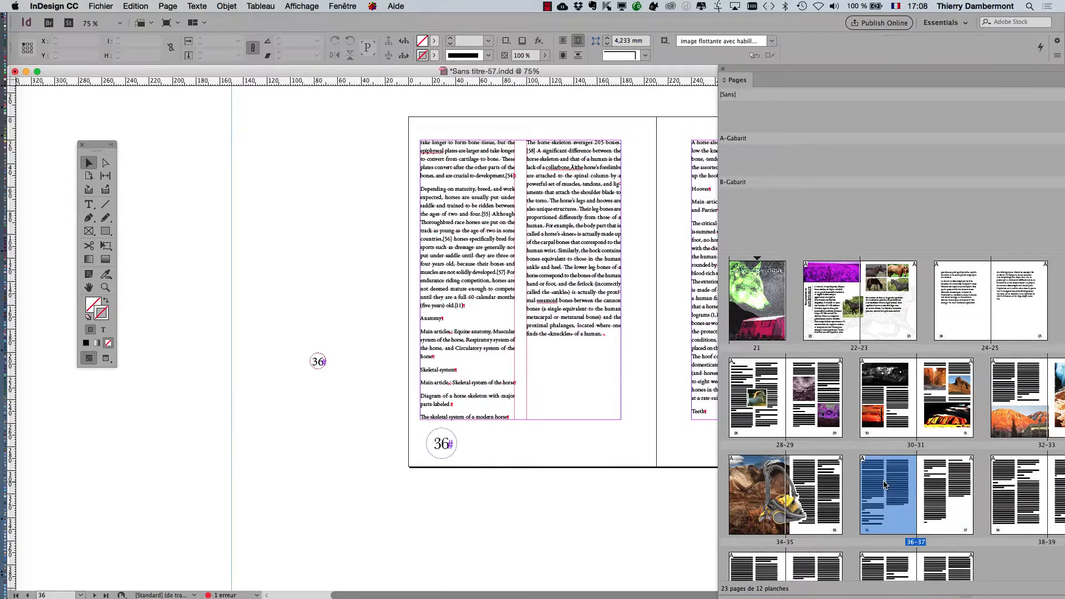
pyautogui.click(602, 345)
pyautogui.press('super+1')
pyautogui.moveTo(557, 298); pyautogui.dragTo(409, 362)
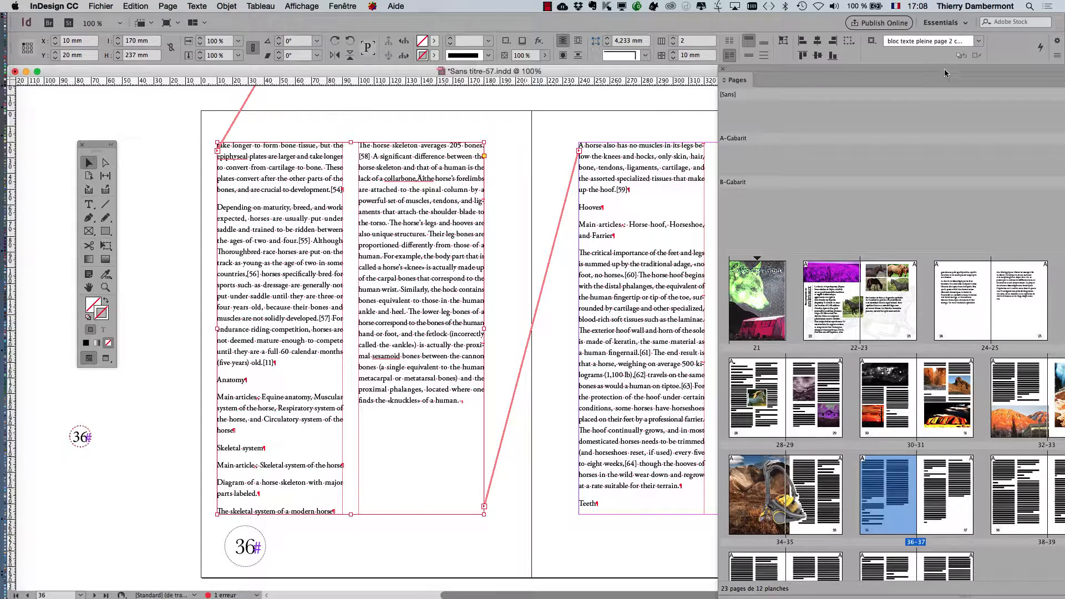
# Return to the B-Gabarit spread, select both text frames and move the Pages and tool panels clear of them
pyautogui.moveTo(945, 68); pyautogui.dragTo(677, 72)
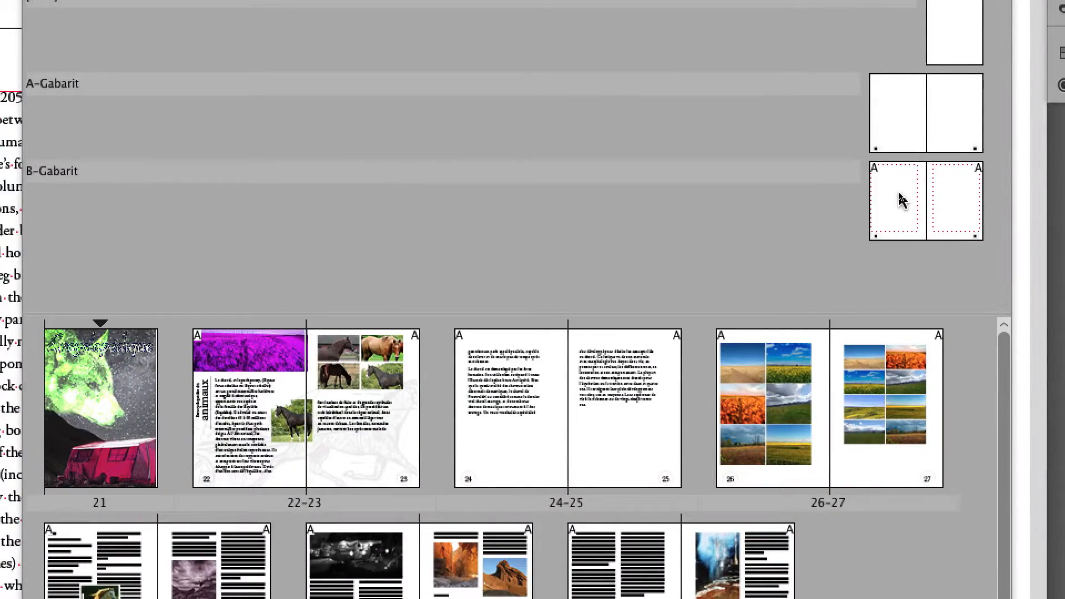
pyautogui.click(900, 198)
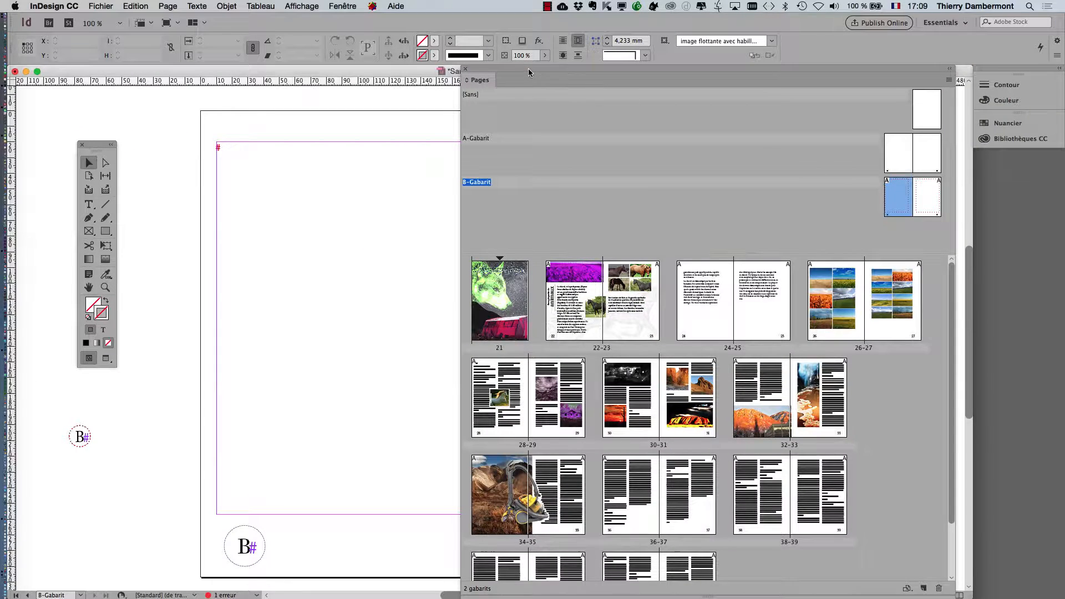
pyautogui.moveTo(528, 72); pyautogui.dragTo(803, 264)
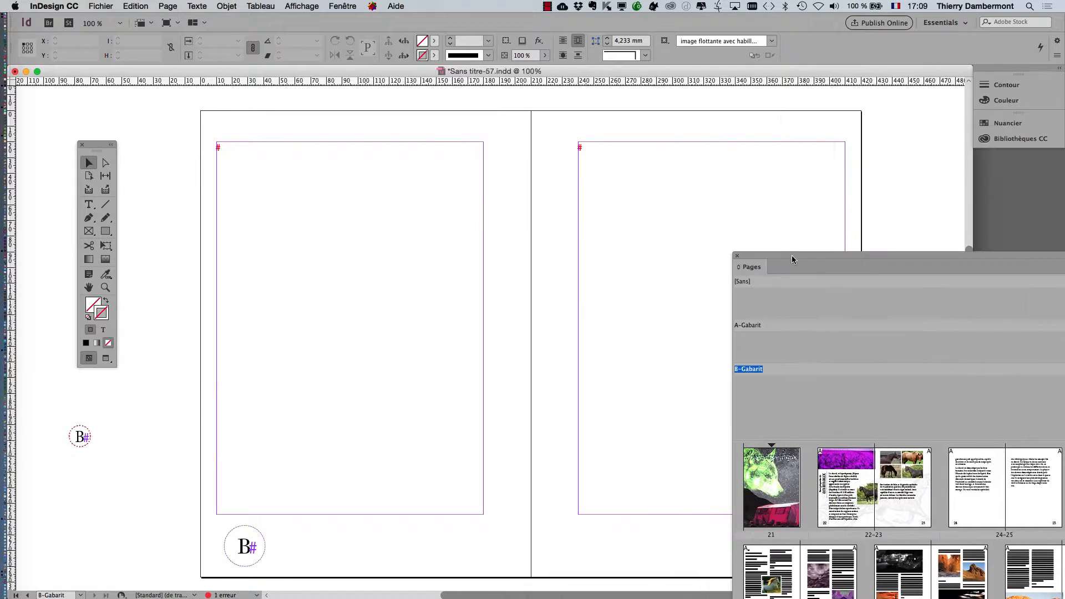
pyautogui.click(350, 202)
pyautogui.keyDown('shift'); pyautogui.click(619, 219); pyautogui.keyUp('shift')
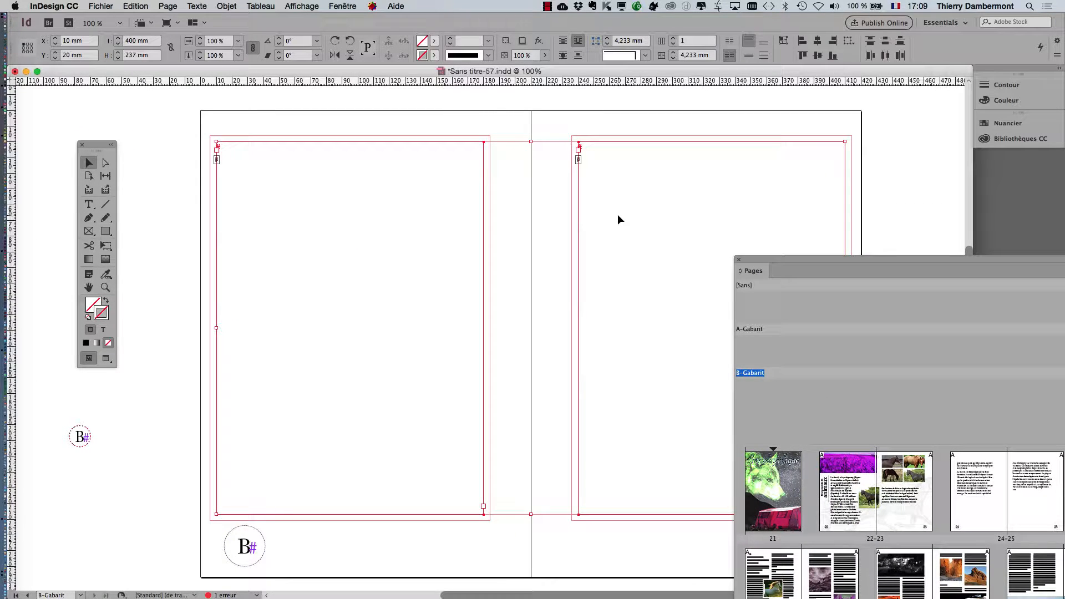
pyautogui.press('space')
pyautogui.moveTo(536, 214); pyautogui.dragTo(423, 205)
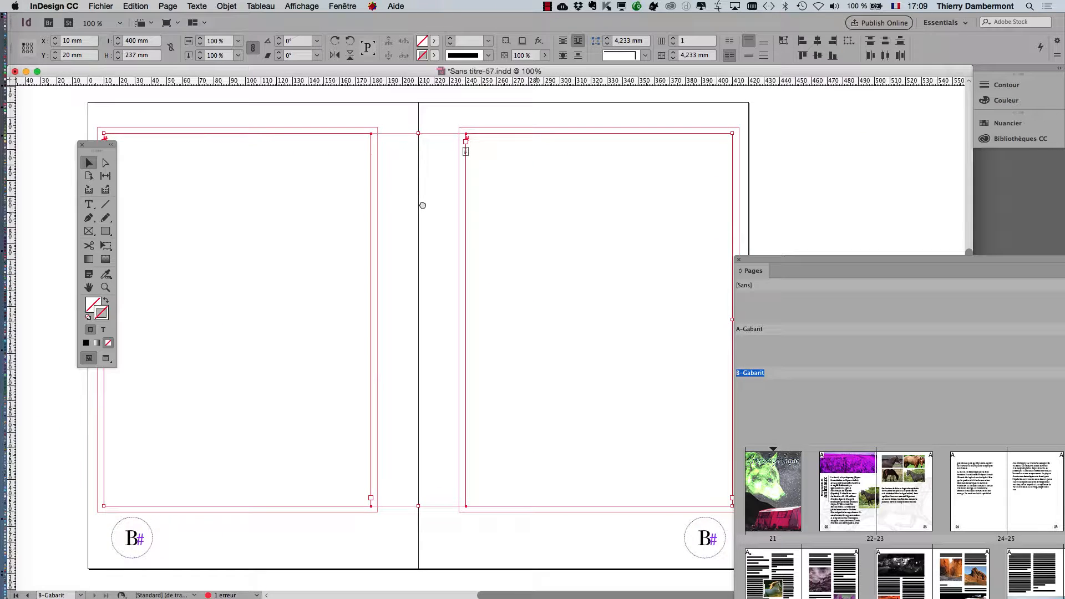
pyautogui.moveTo(96, 147); pyautogui.dragTo(60, 139)
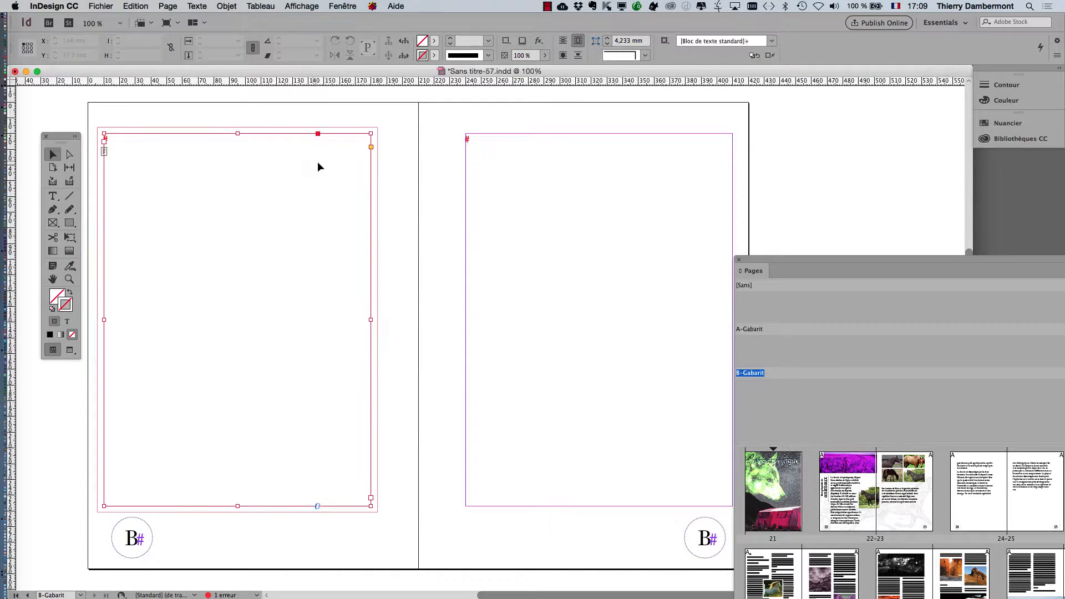
# Apply the object style "bloc texte pleine page 2 colonnes" to both master frames, place the object styles list beside the spread and deselect the frames
pyautogui.click(342, 6)
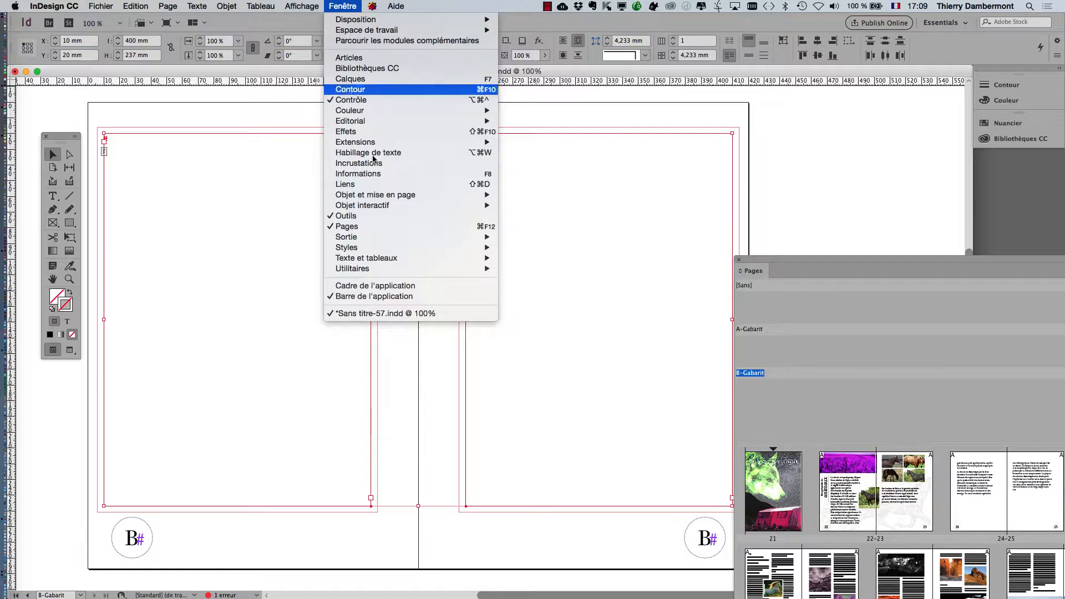
pyautogui.moveTo(381, 207)
pyautogui.moveTo(382, 251)
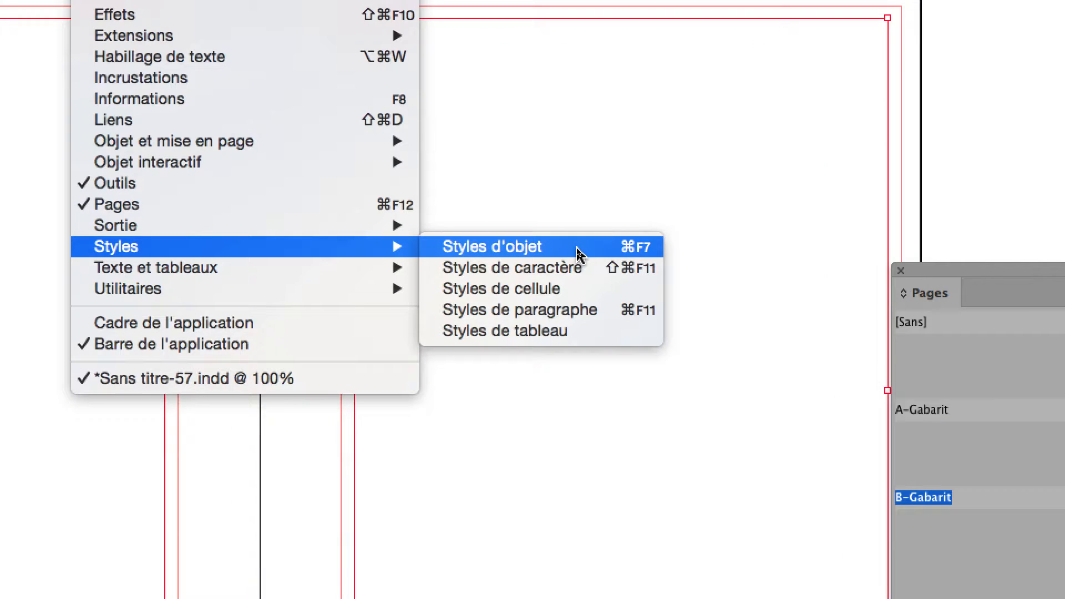
pyautogui.click(577, 253)
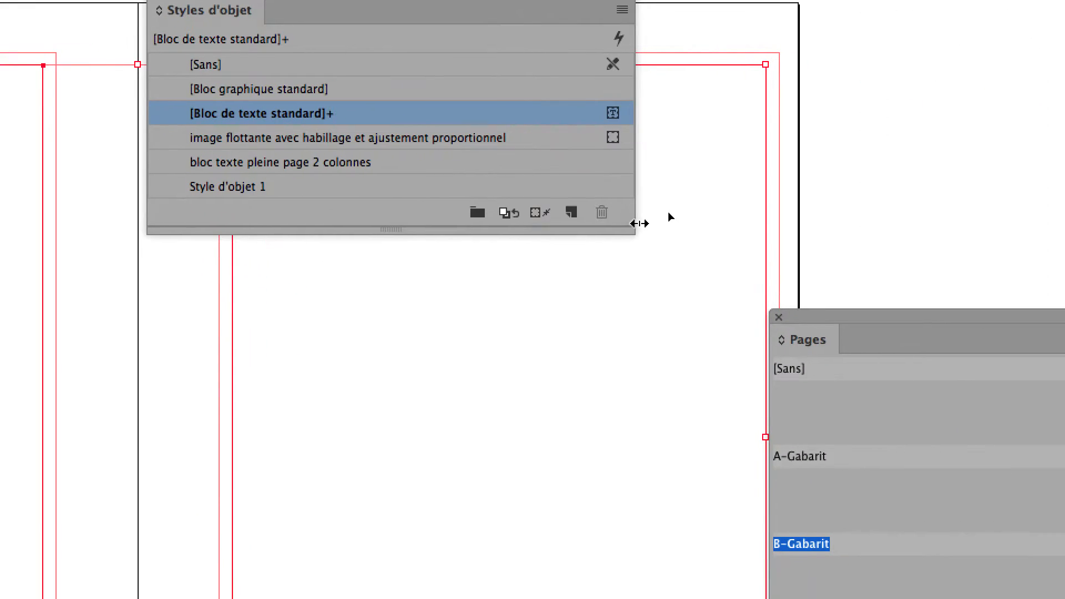
pyautogui.moveTo(636, 225); pyautogui.dragTo(668, 378)
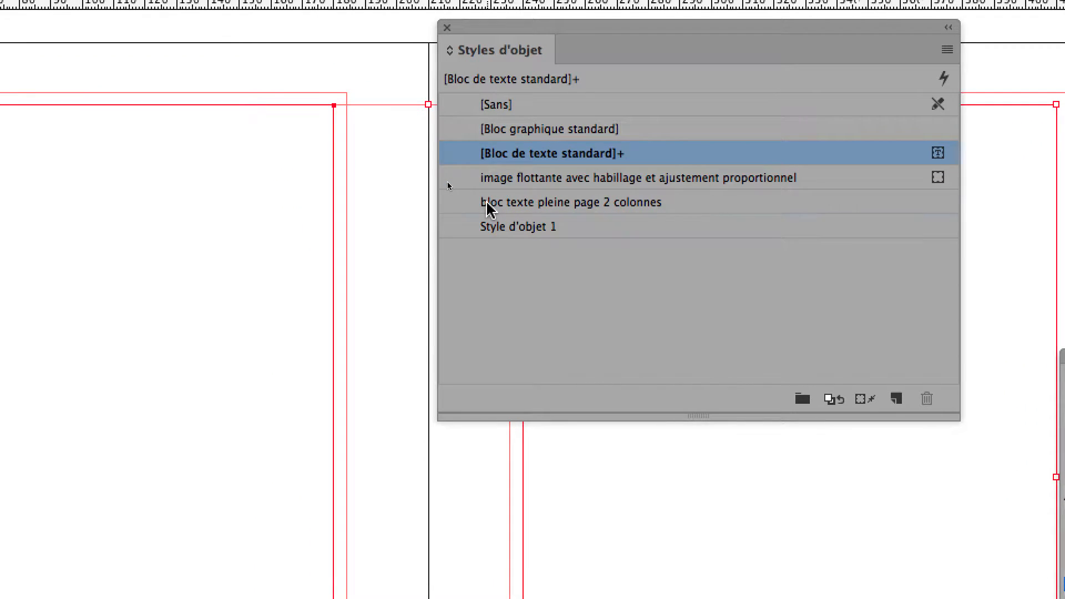
pyautogui.click(489, 203)
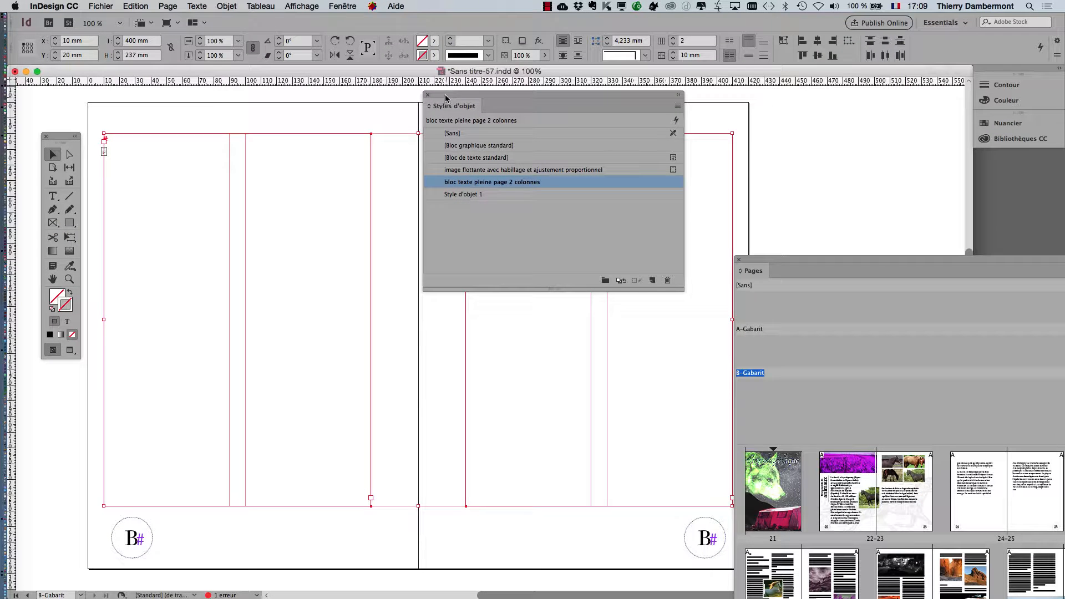
pyautogui.moveTo(445, 98); pyautogui.dragTo(779, 124)
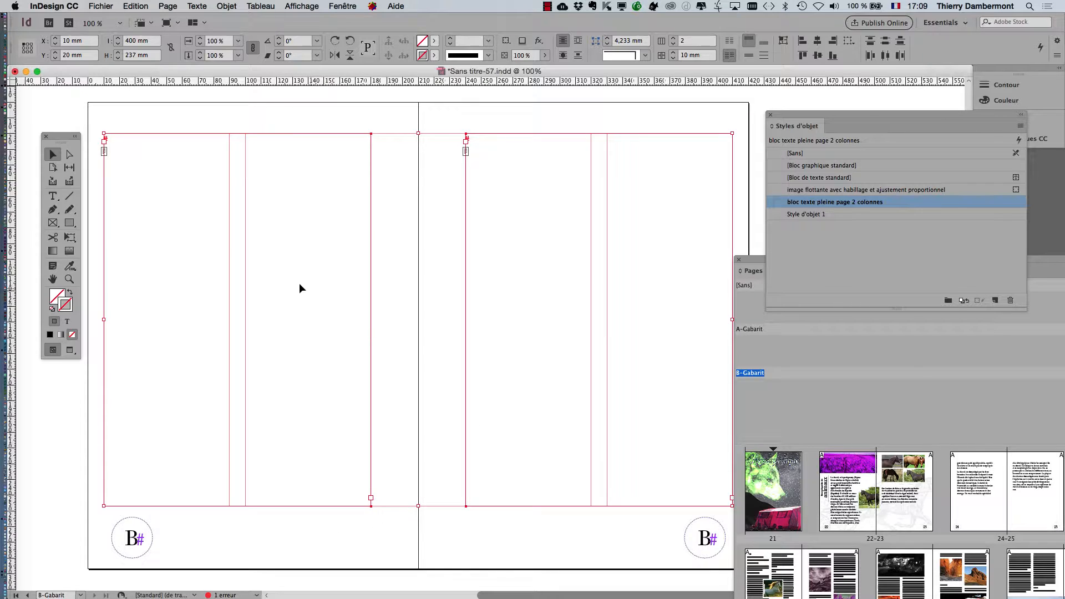
pyautogui.click(538, 127)
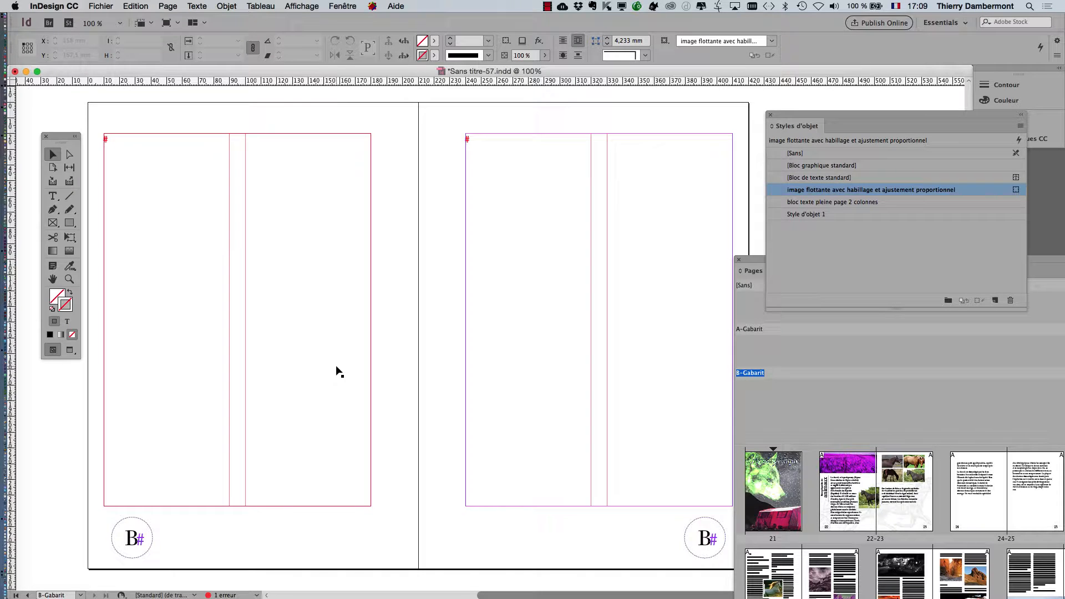
# Display the cover on page 21 at 50% and move the Pages panel clear of it
pyautogui.moveTo(735, 256); pyautogui.dragTo(385, 65)
pyautogui.doubleClick(409, 309)
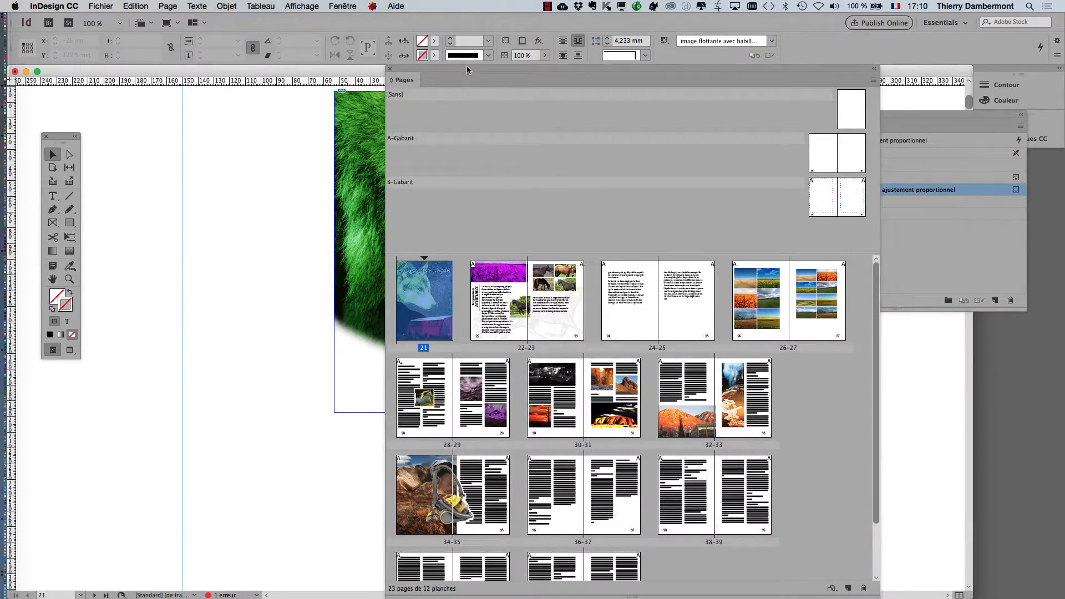
pyautogui.moveTo(466, 68); pyautogui.dragTo(832, 291)
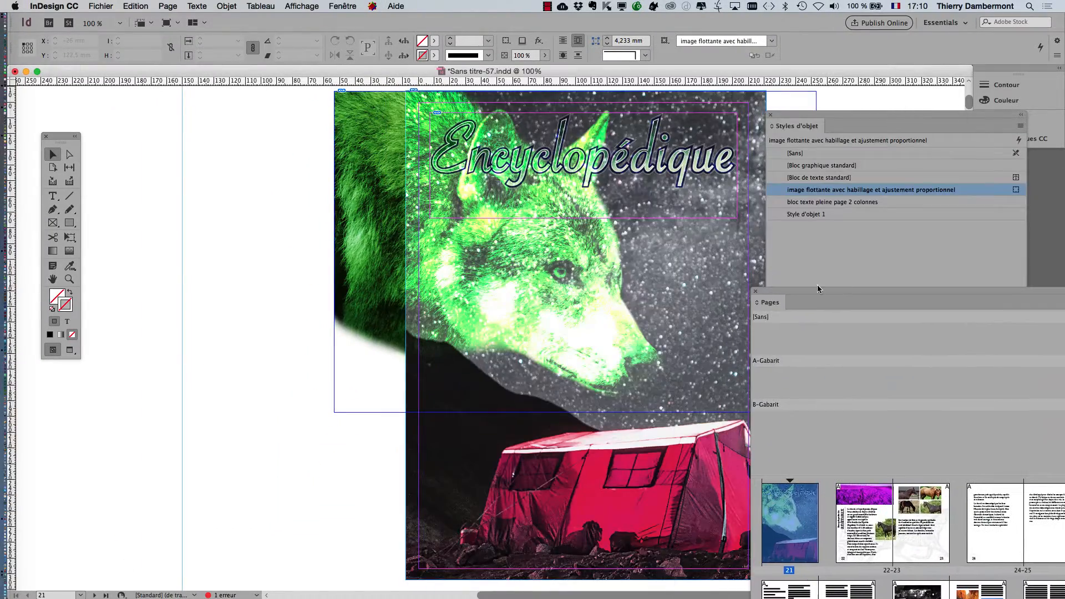
pyautogui.scroll(-2, 622, 288)
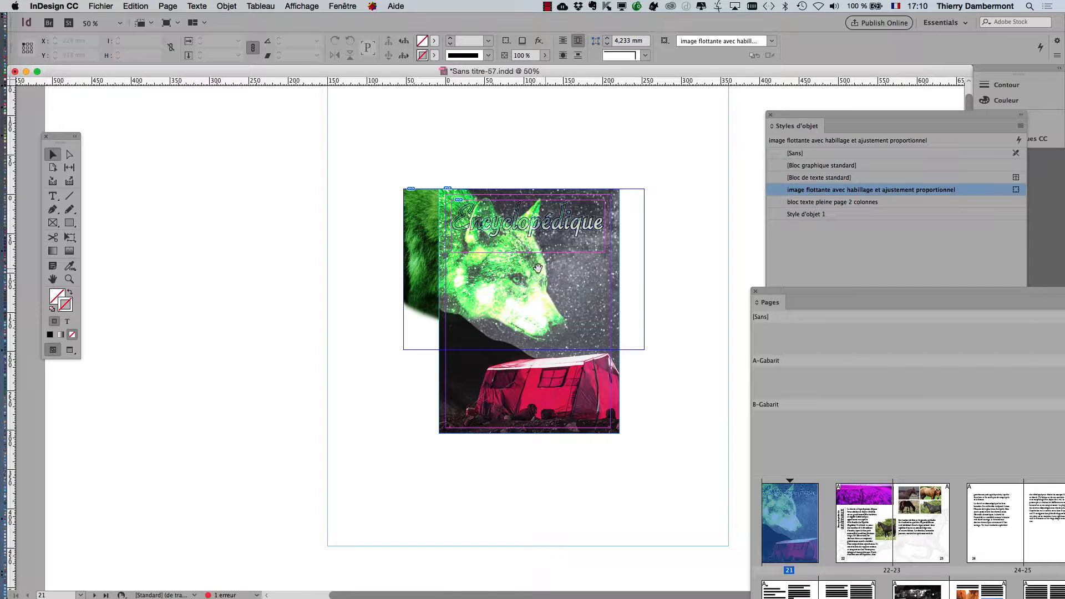
pyautogui.scroll(-2, 278, 230)
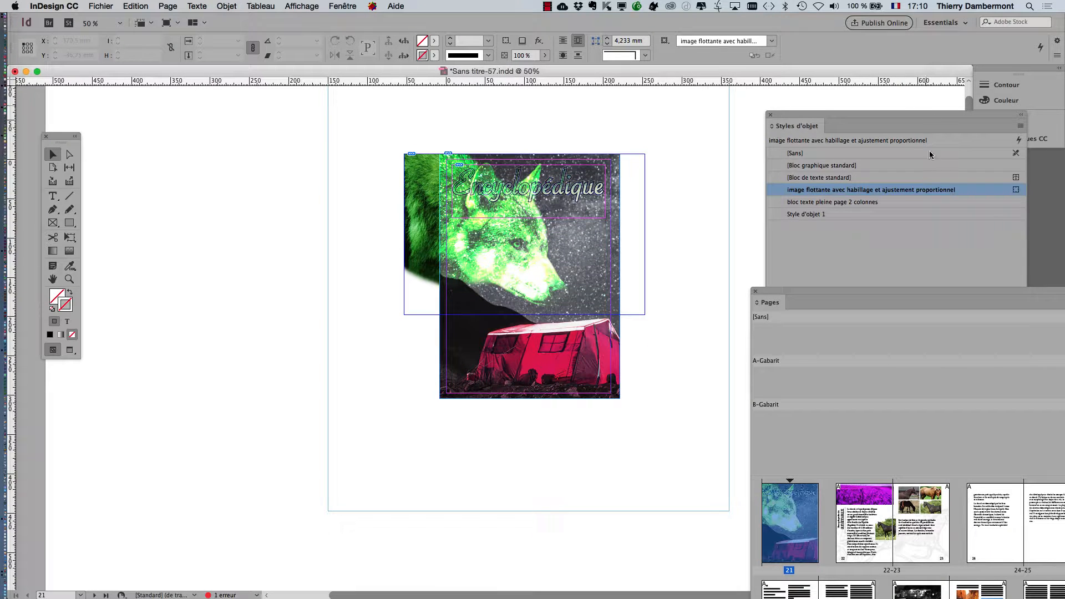
# Close the object styles list, then shrink the Pages panel and place it beside the cover
pyautogui.click(771, 115)
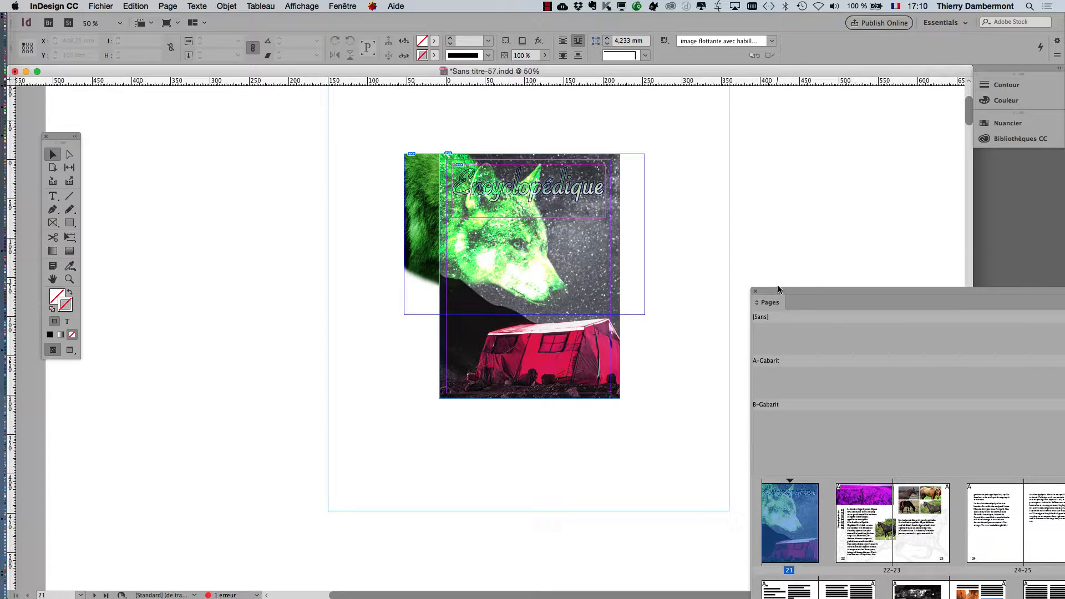
pyautogui.moveTo(782, 292); pyautogui.dragTo(431, 25)
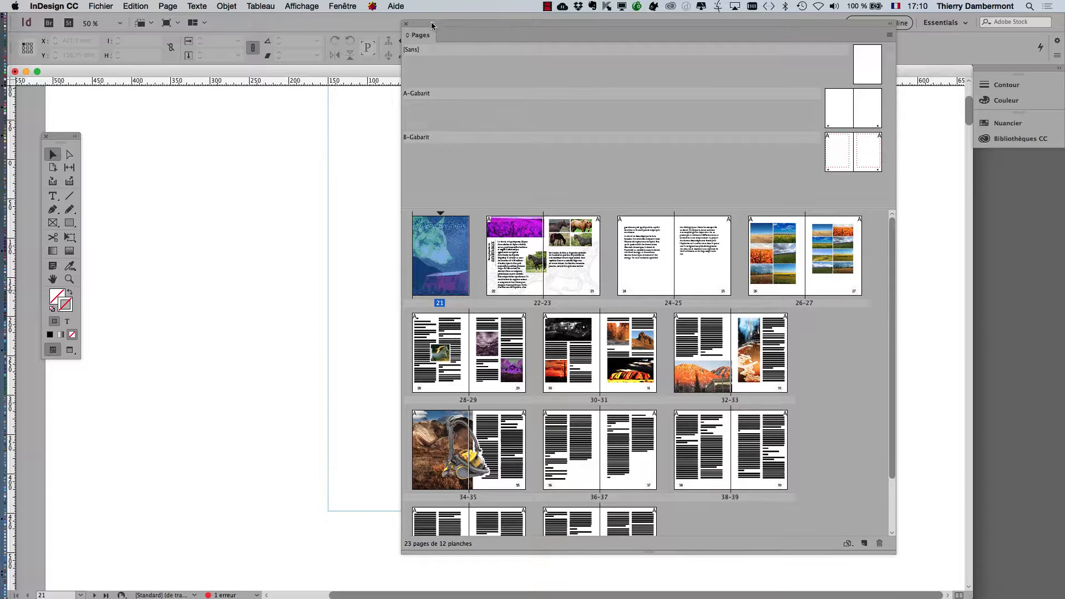
pyautogui.moveTo(893, 551); pyautogui.dragTo(664, 478)
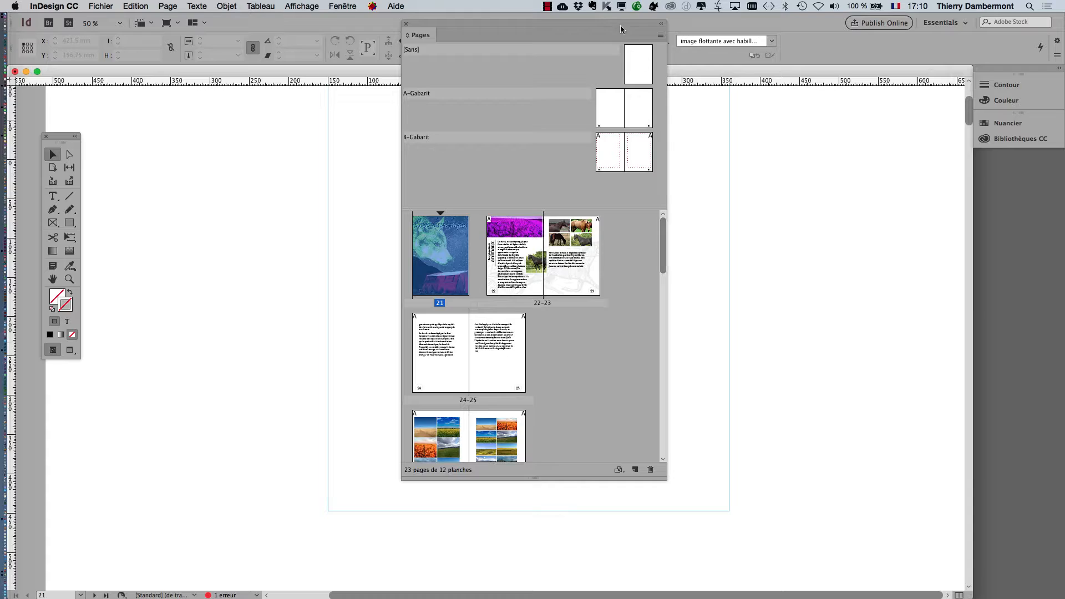
pyautogui.moveTo(621, 29); pyautogui.dragTo(880, 128)
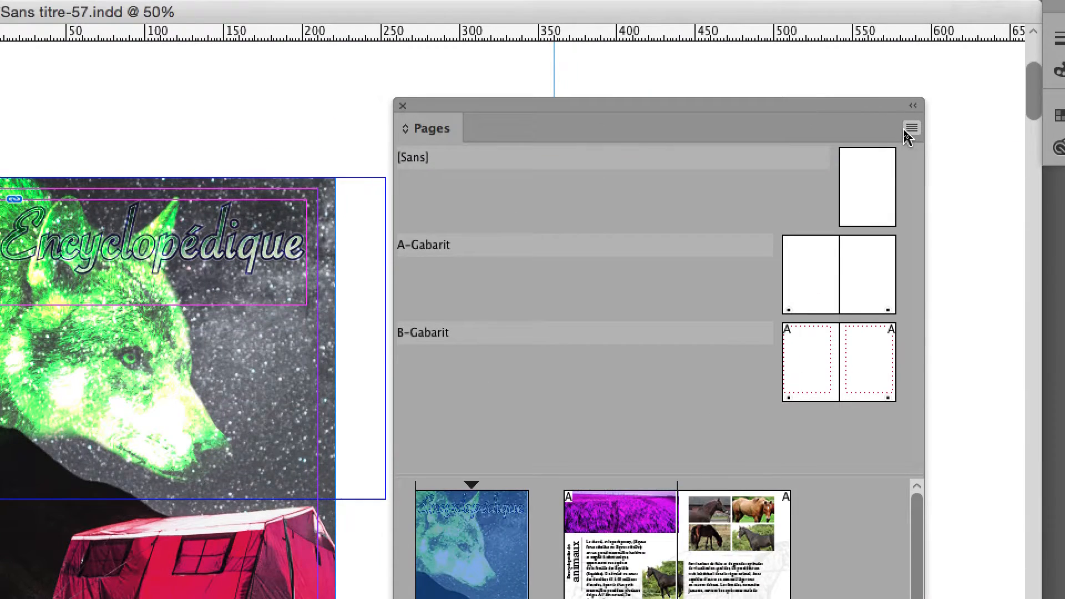
# Insert 4 pages after page 21, based on the B-Gabarit master
pyautogui.click(911, 128)
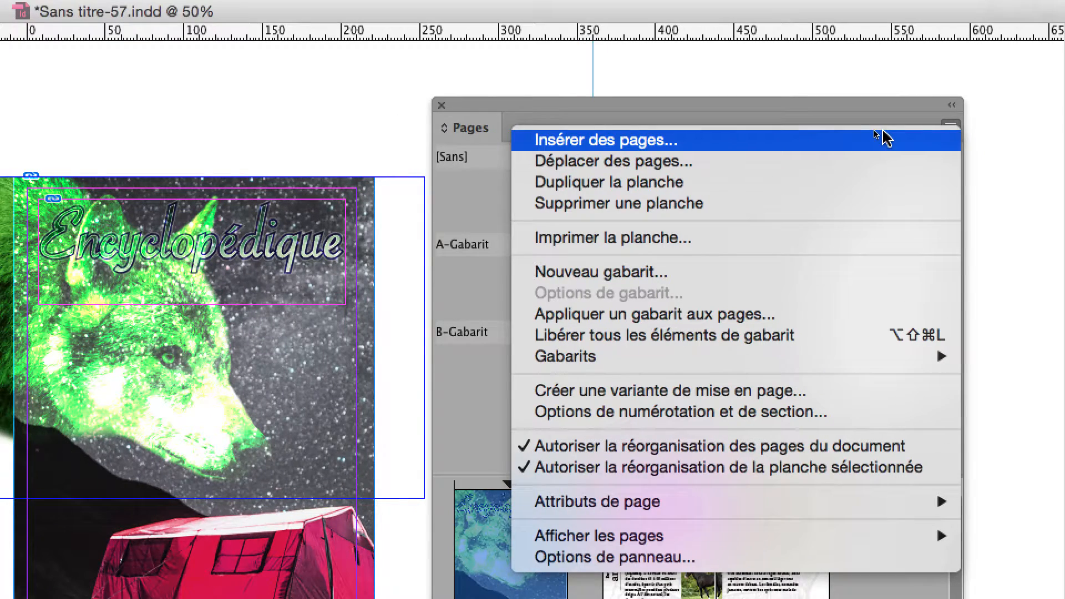
pyautogui.click(886, 139)
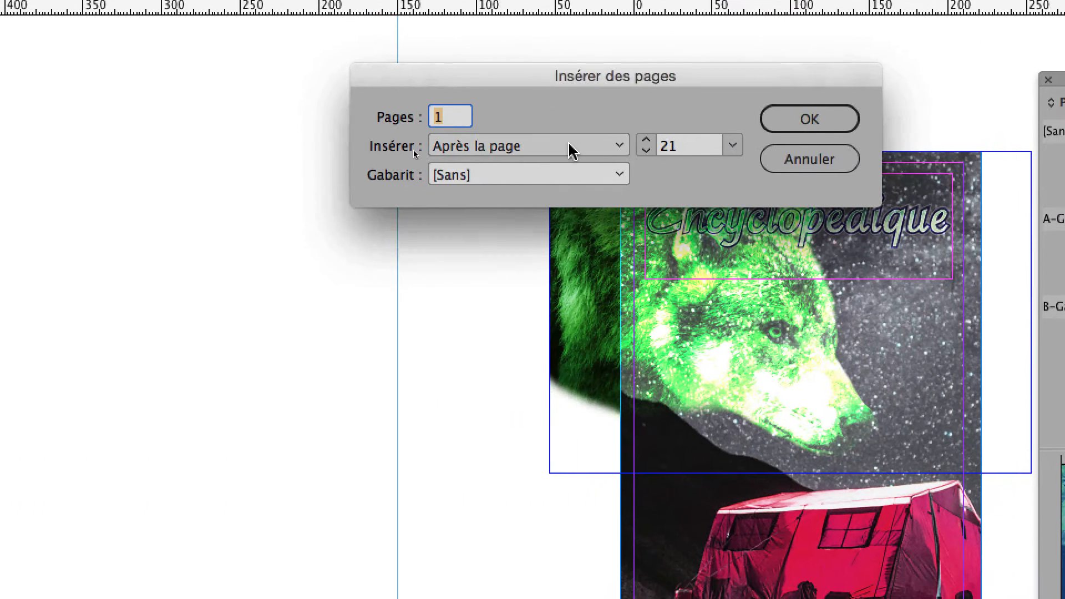
pyautogui.click(571, 148)
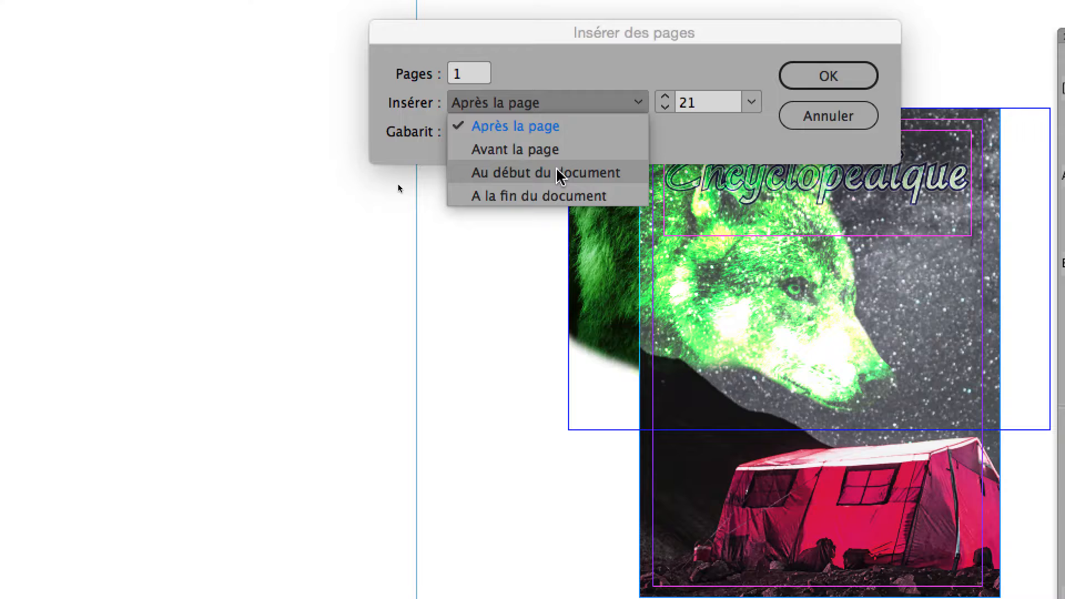
pyautogui.click(561, 126)
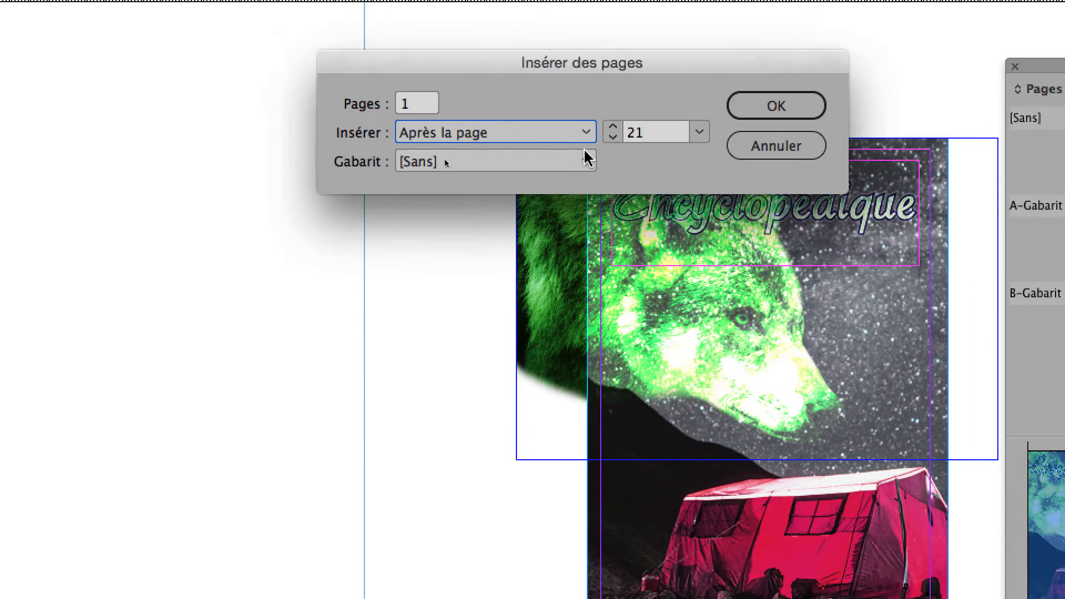
pyautogui.press('Return')
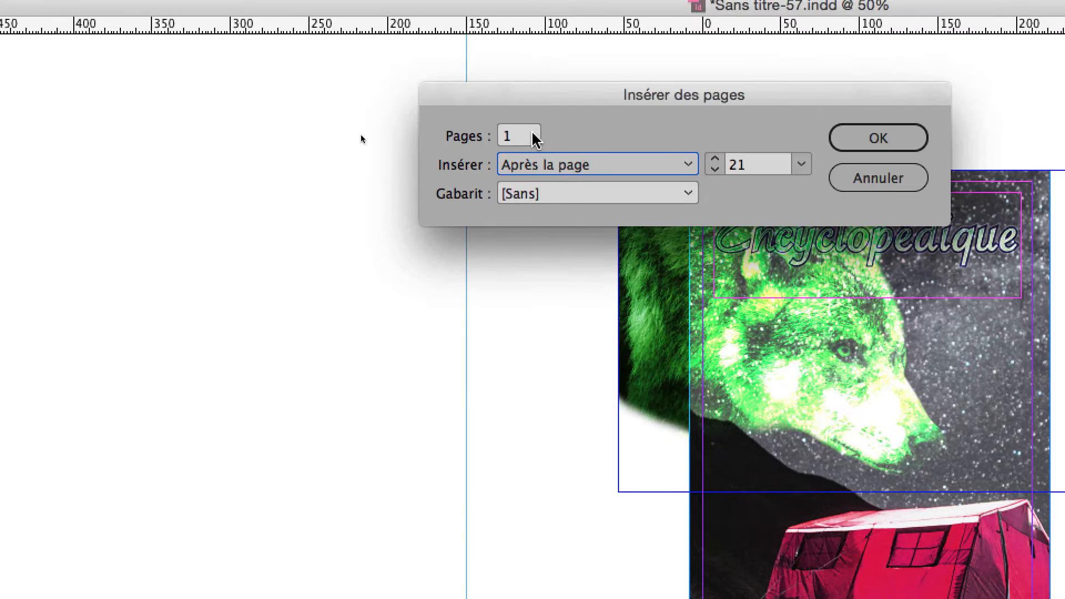
pyautogui.doubleClick(427, 121)
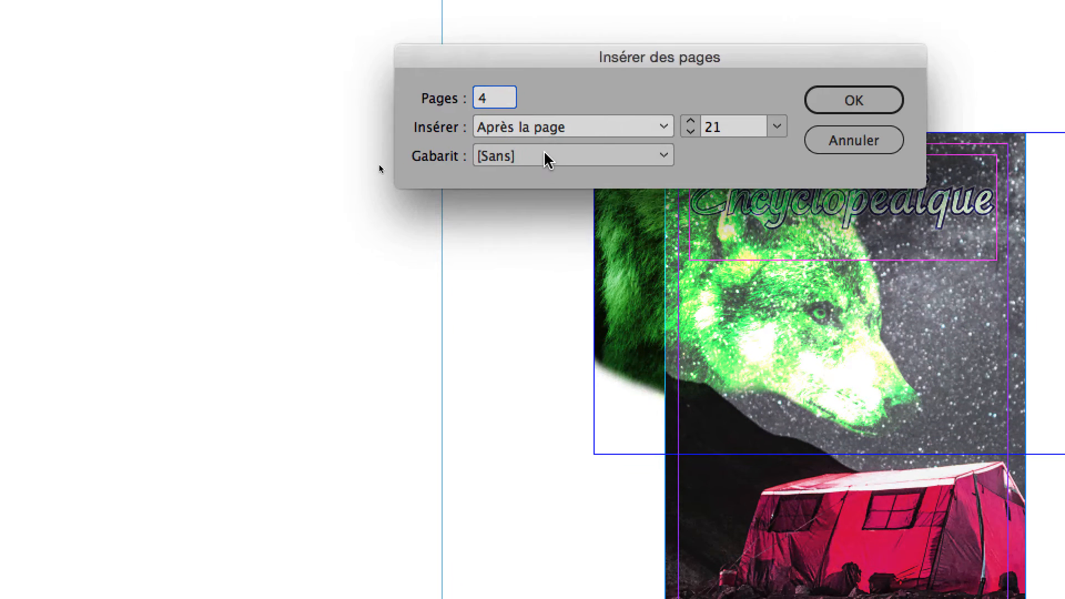
pyautogui.click(616, 198)
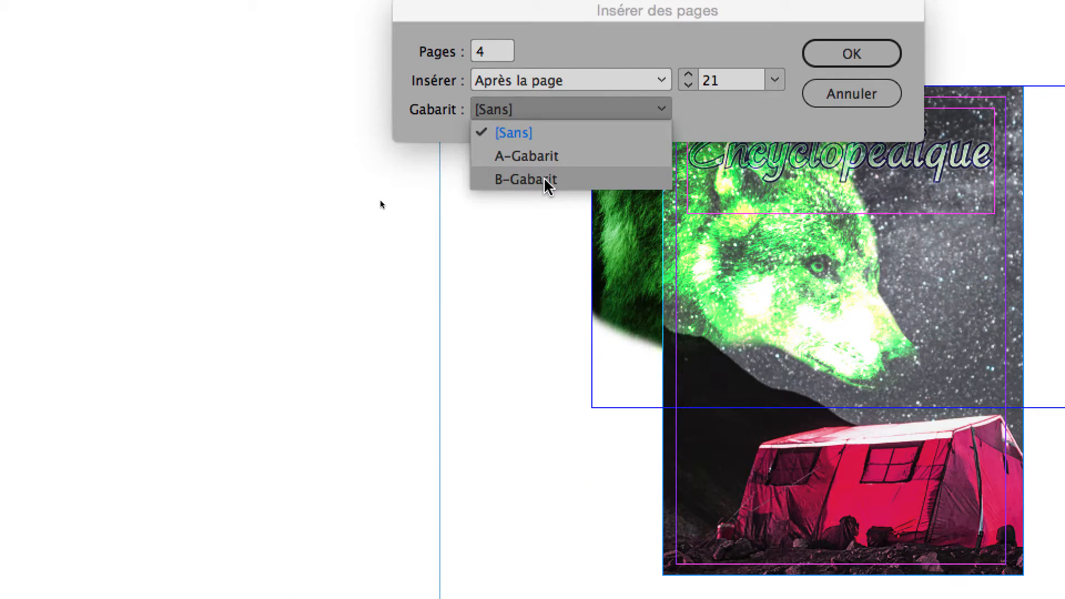
pyautogui.click(545, 179)
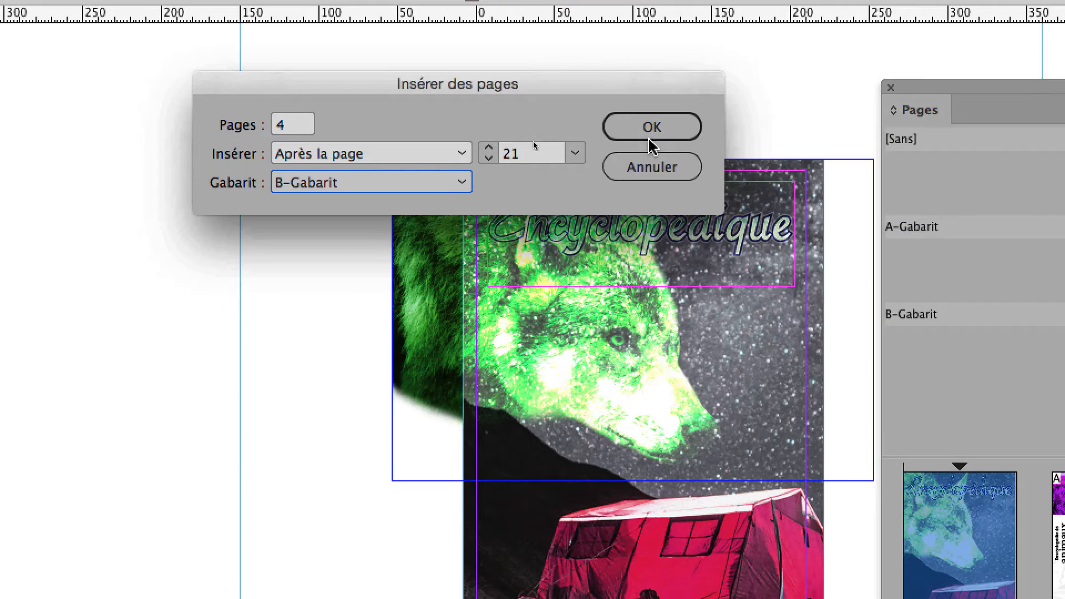
pyautogui.click(840, 94)
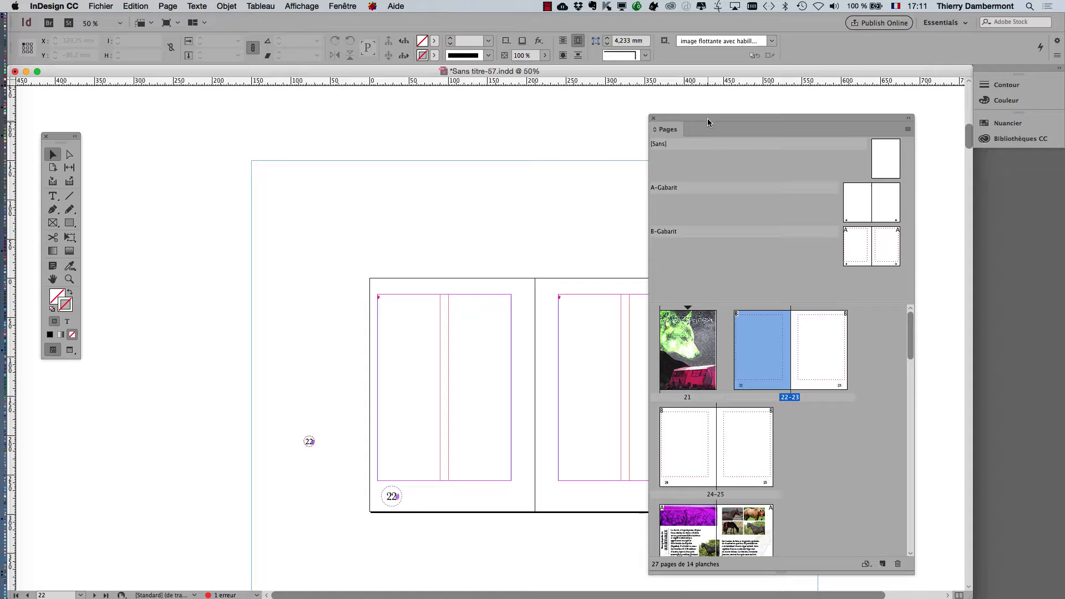
# Move the Pages panel clear of the inserted spreads and examine pages 22 to 25 at 12.5% for their master text frames and folios
pyautogui.moveTo(708, 118); pyautogui.dragTo(830, 103)
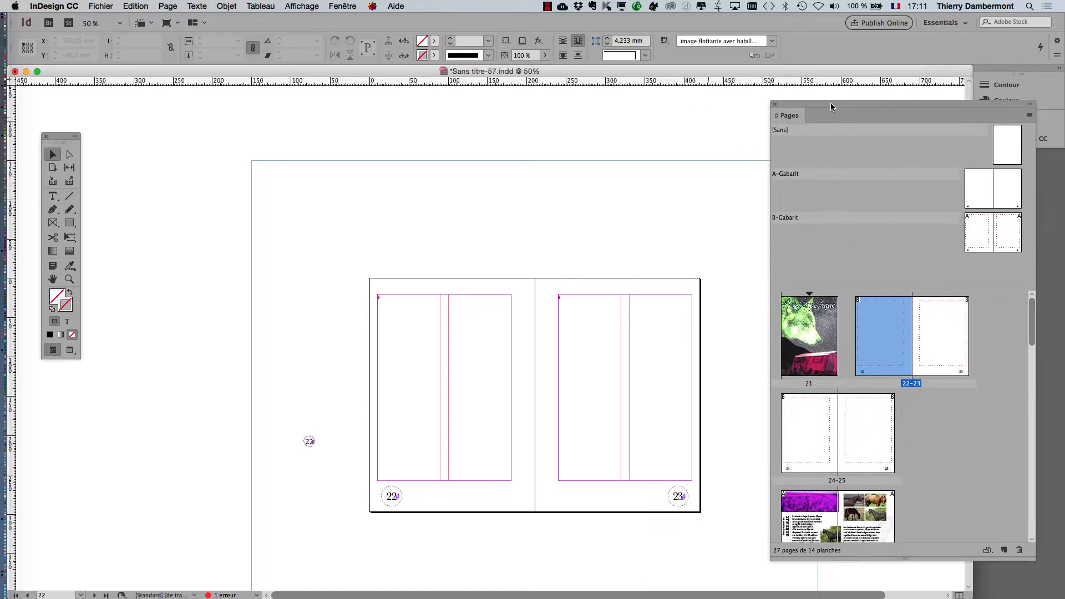
pyautogui.moveTo(455, 205); pyautogui.dragTo(366, 138)
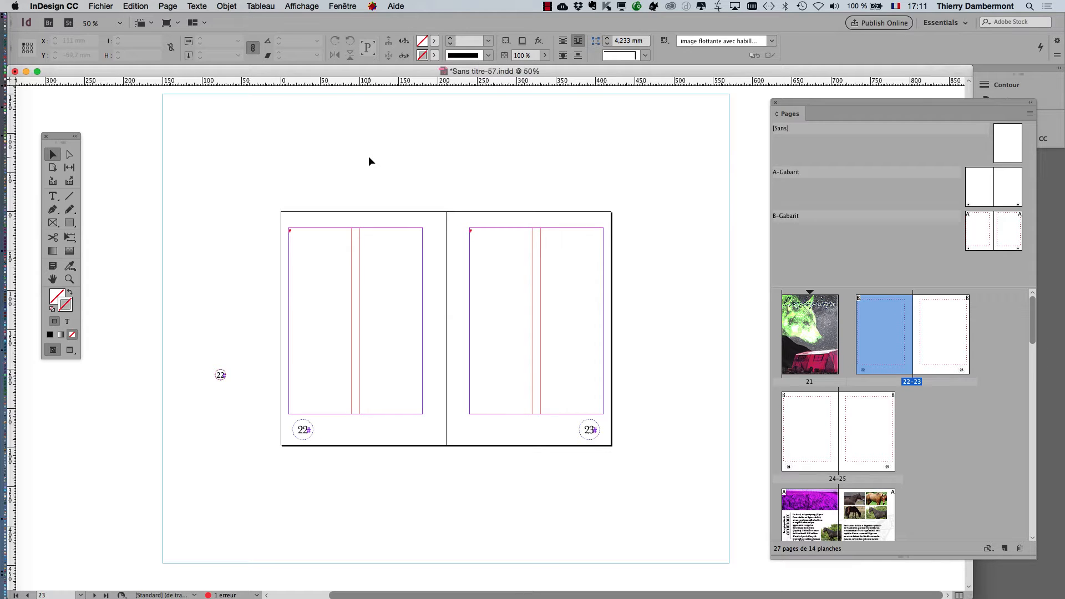
pyautogui.scroll(10, 448, 318)
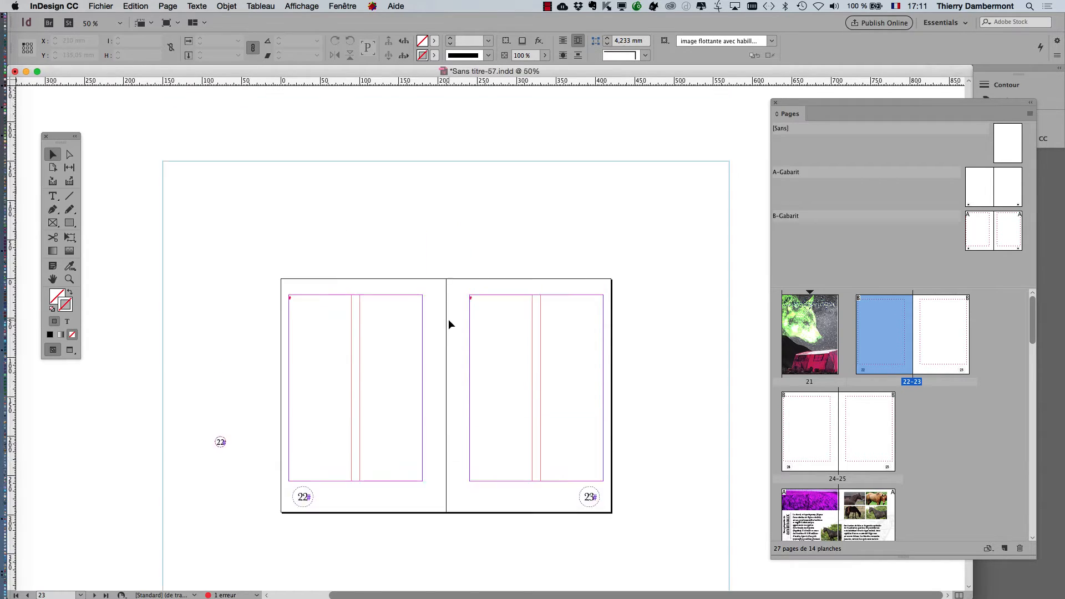
pyautogui.press('super+minus')
pyautogui.press('super+minus')
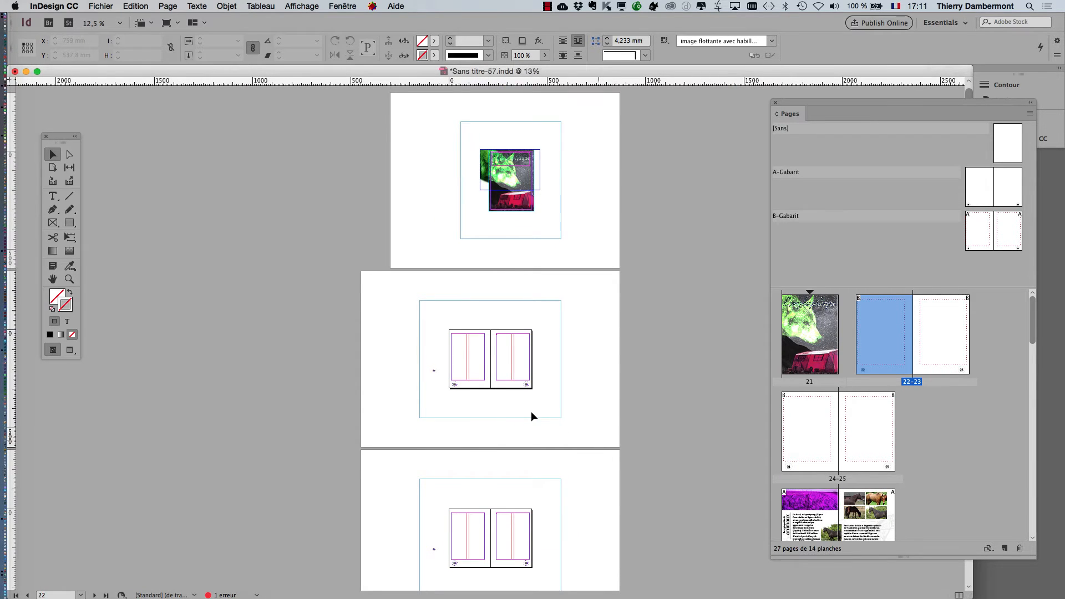
pyautogui.scroll(-3, 531, 411)
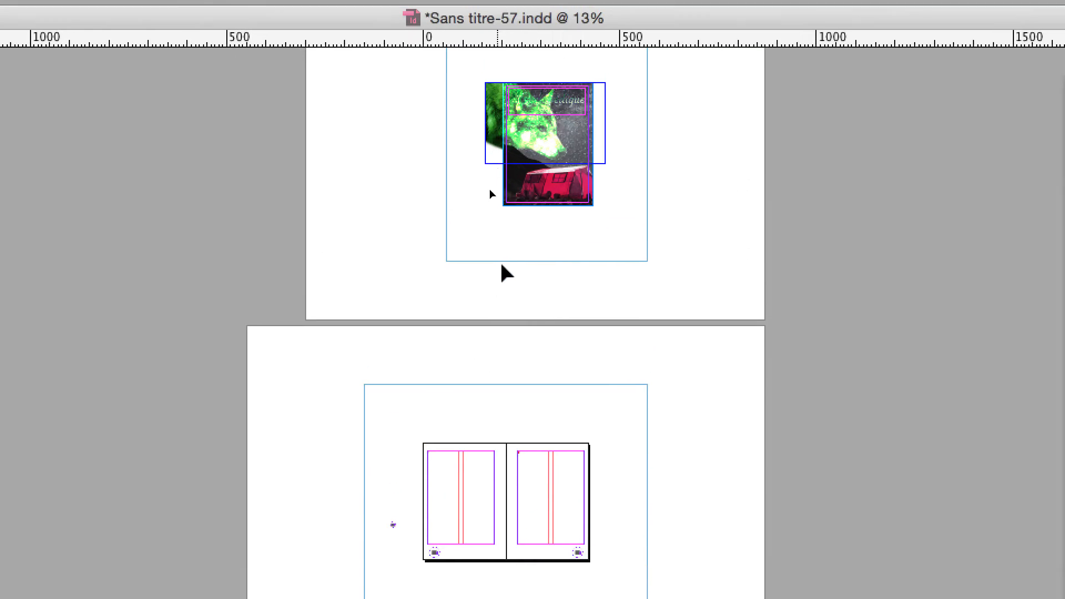
pyautogui.scroll(-10, 484, 339)
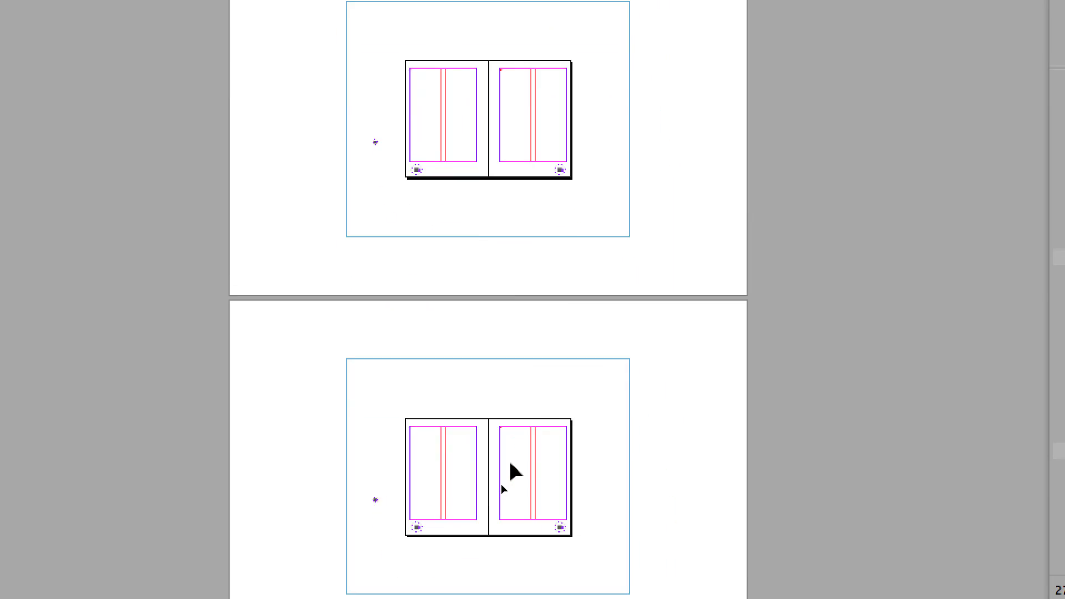
pyautogui.scroll(-2, 510, 461)
pyautogui.scroll(5, 510, 444)
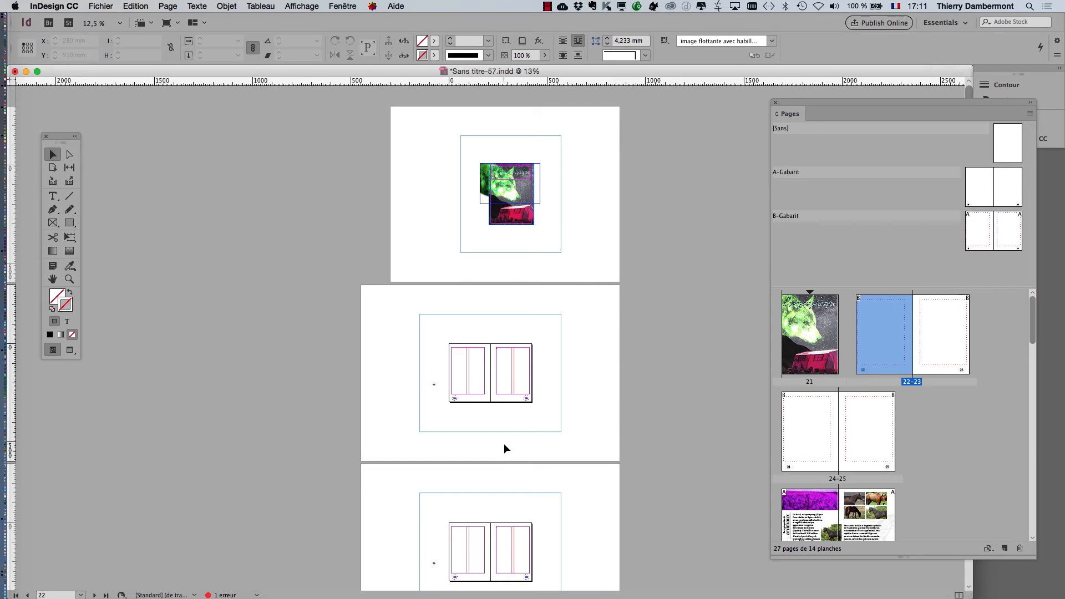
# Start saving the document as a new InDesign CC 2017 file in the premier-doc-automatisation-assemblage-chevaux-VS9 folder
pyautogui.click(101, 6)
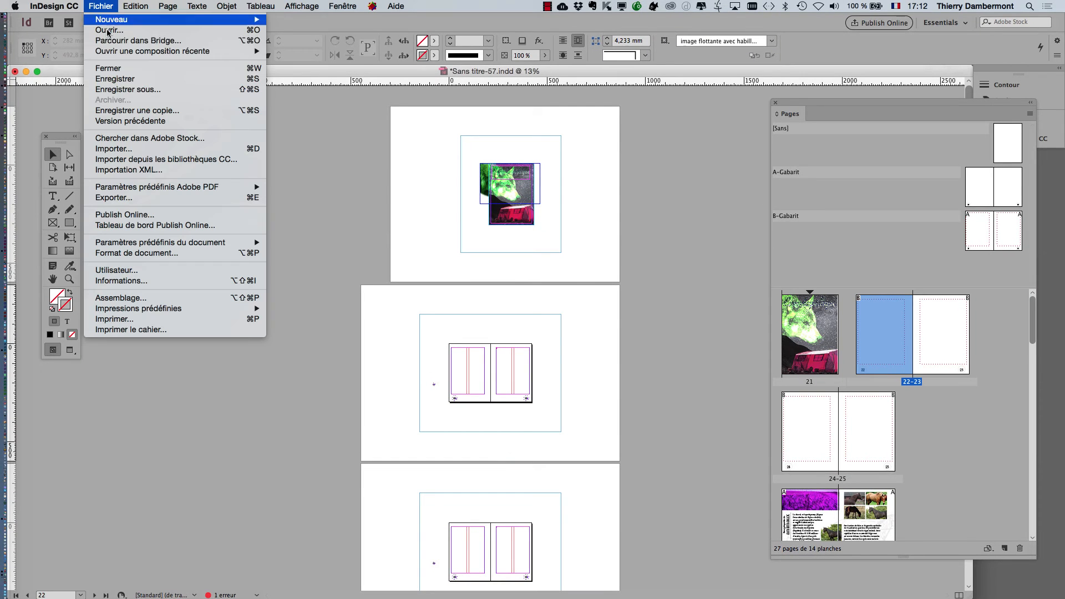
pyautogui.click(140, 94)
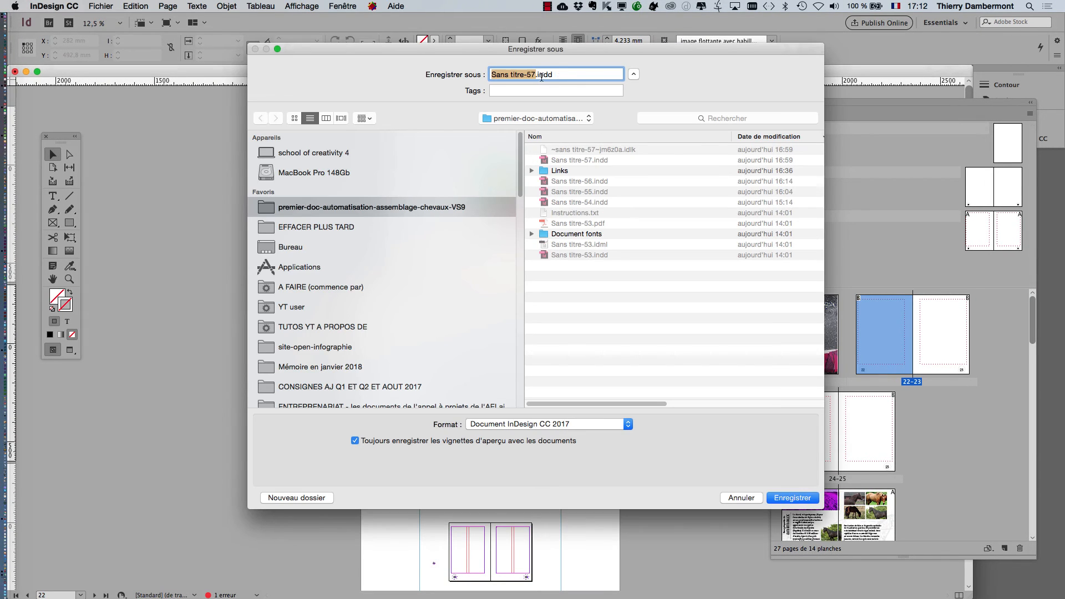